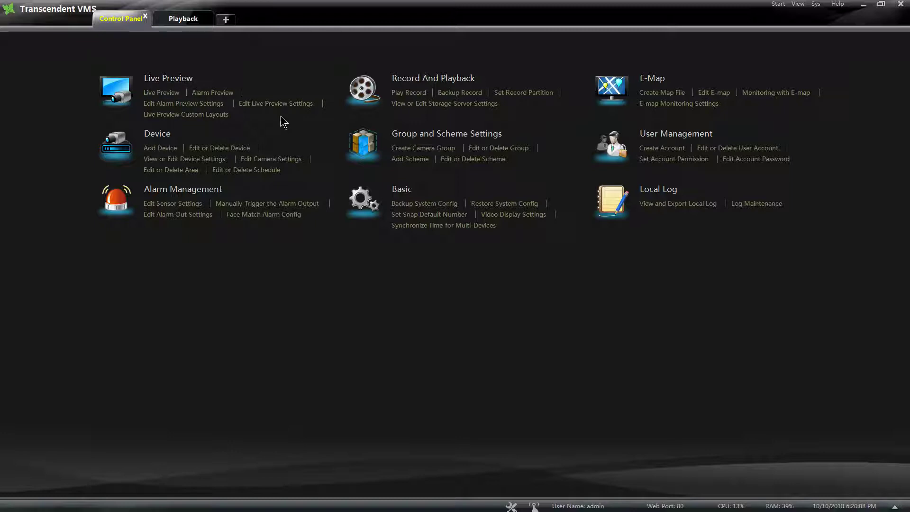
Open a live preview, try the 9-window and 100-window layouts, and set it to the 4-window layout
left_click(226, 20)
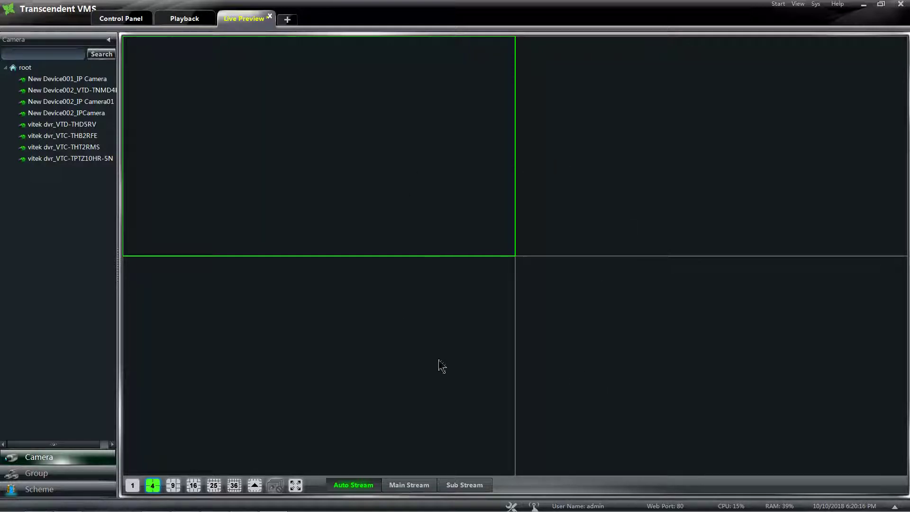
left_click(174, 485)
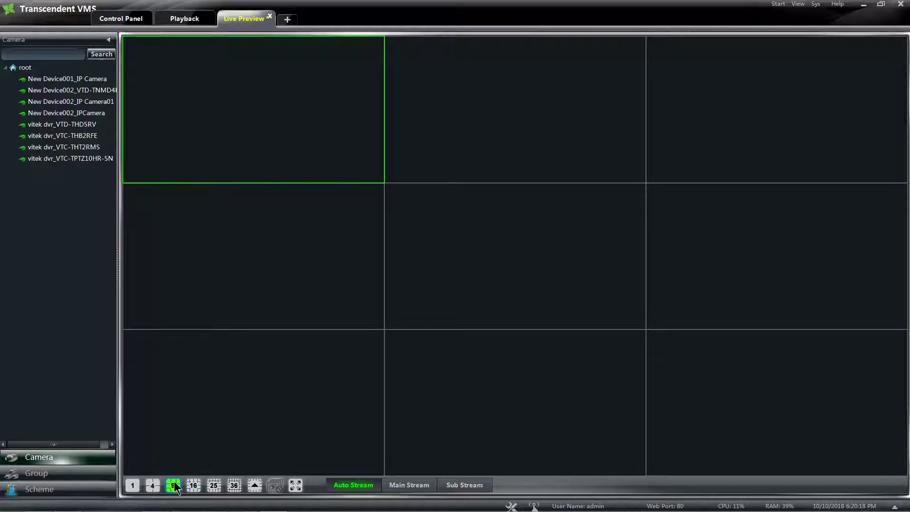
left_click(255, 485)
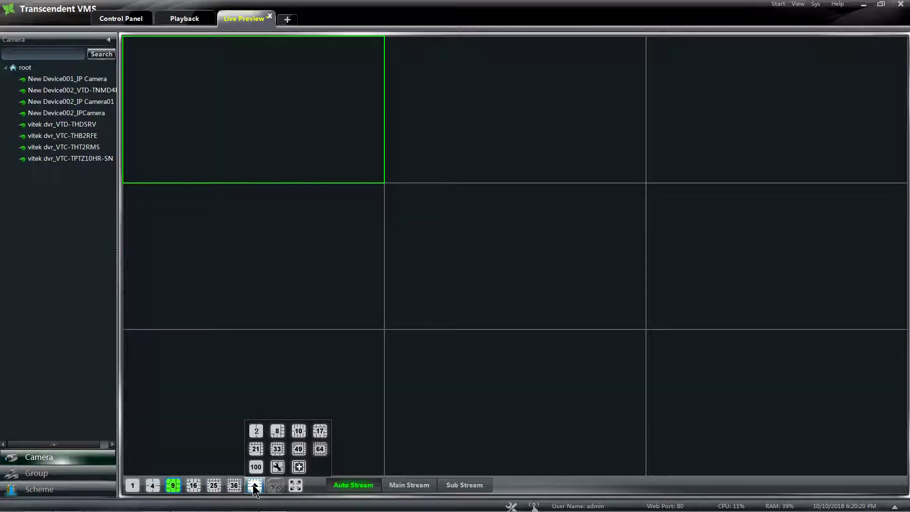
left_click(255, 468)
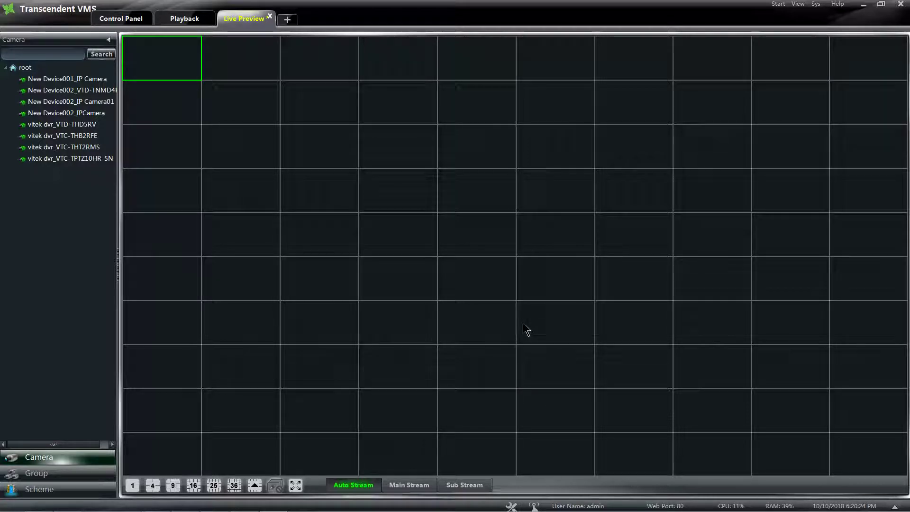
left_click(152, 485)
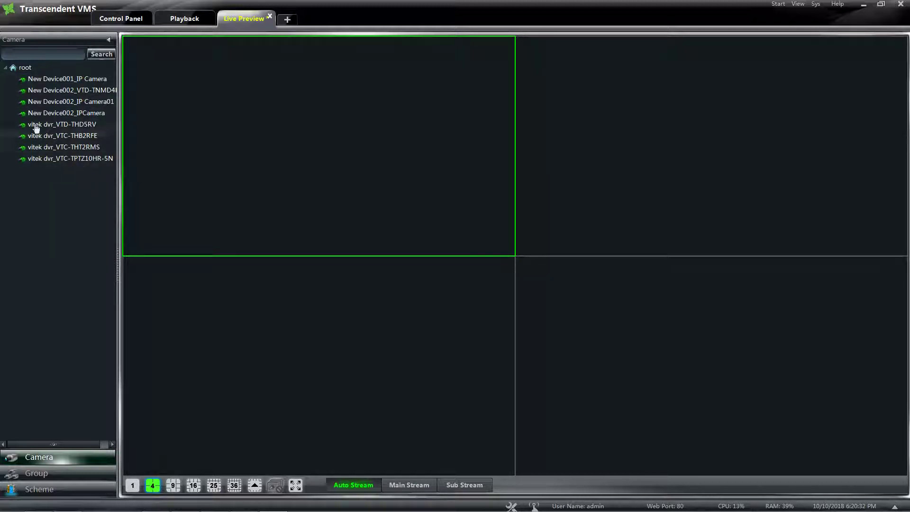
Place the vitek dvr cameras in the grid: VTD-THD5RV upper-left, VTC-THB2RFE upper-right, VTC-THT2RMS lower-left and VTC-TPTZ10HR-SN lower-right
left_click(56, 161)
left_click(480, 271)
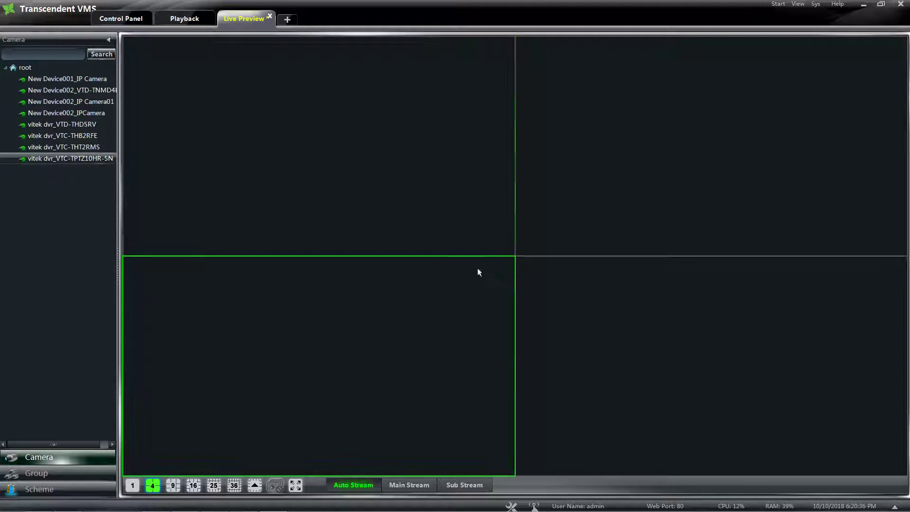
left_click(593, 370)
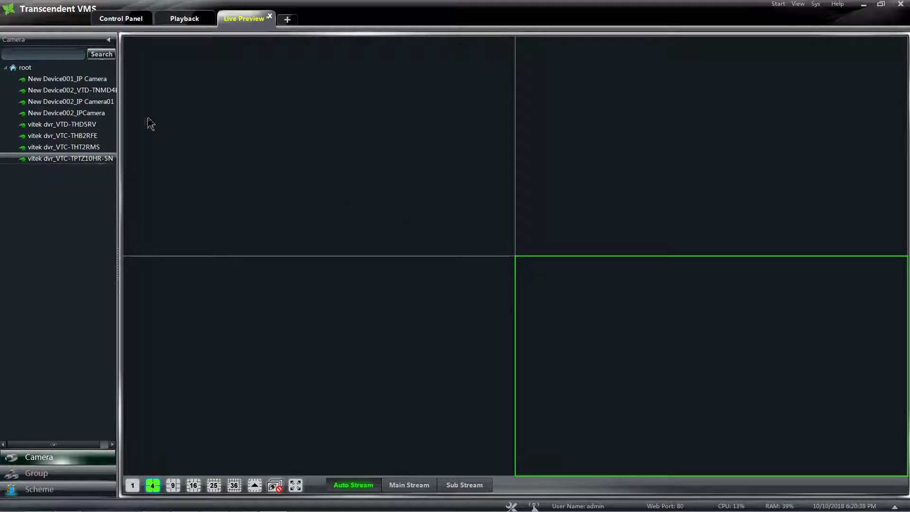
left_click_drag(85, 152, 312, 330)
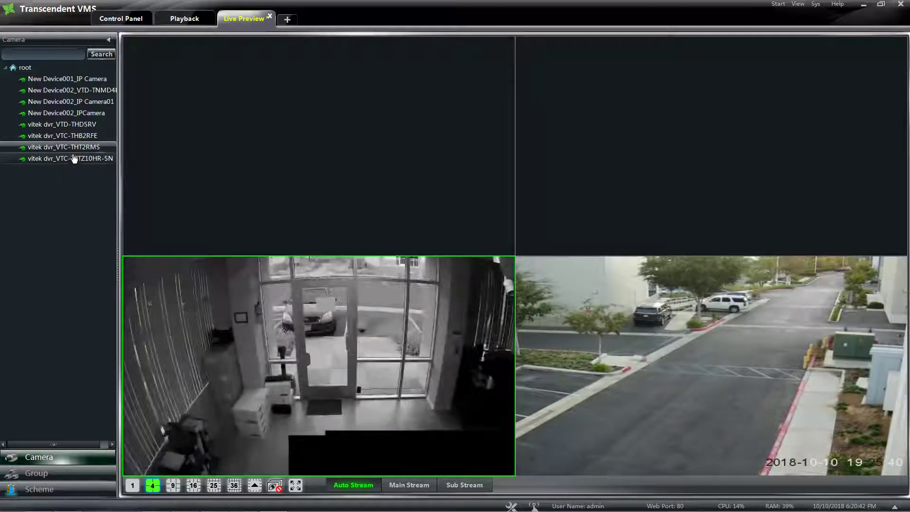
left_click(492, 134)
left_click(593, 173)
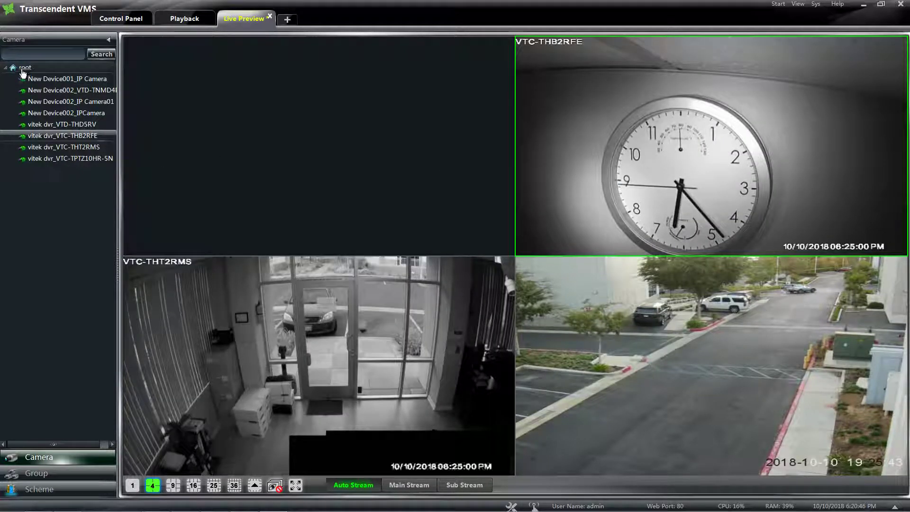
left_click(291, 146)
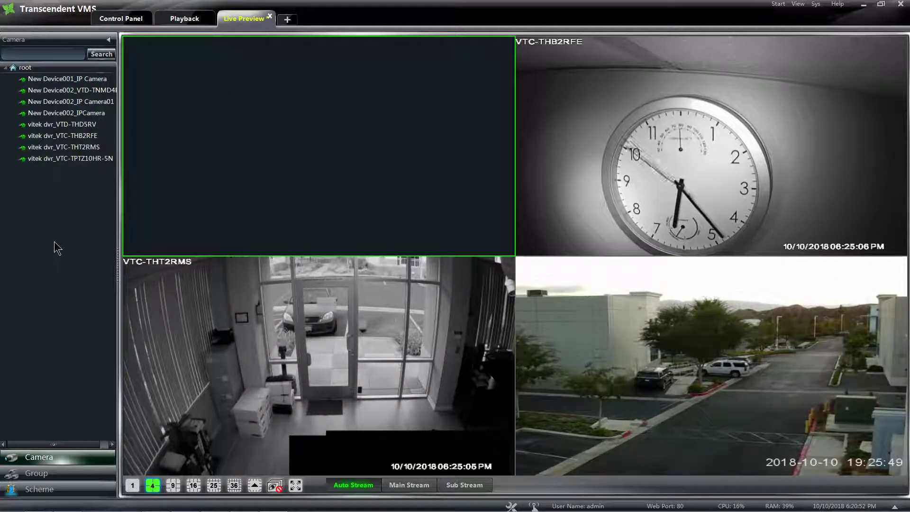
left_click_drag(62, 125, 238, 140)
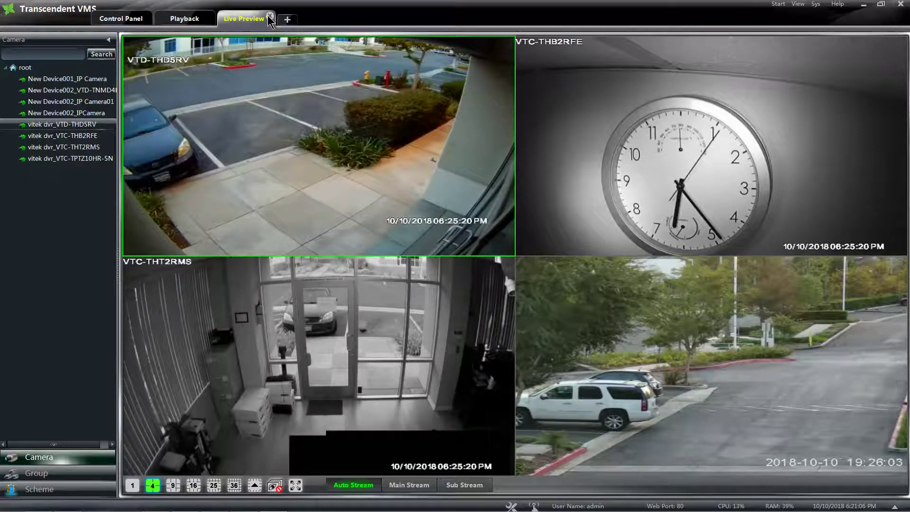
Close the live preview and save its view under the name Vitek DVR
left_click(268, 17)
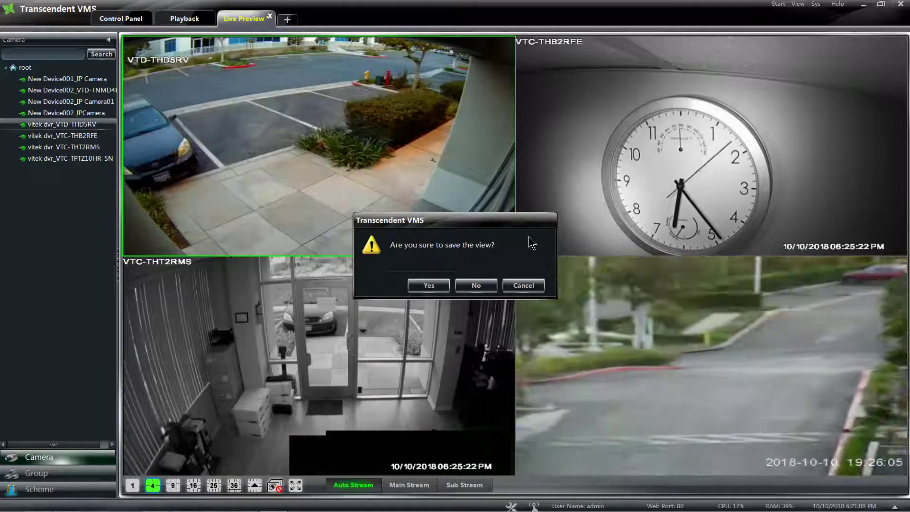
left_click(421, 283)
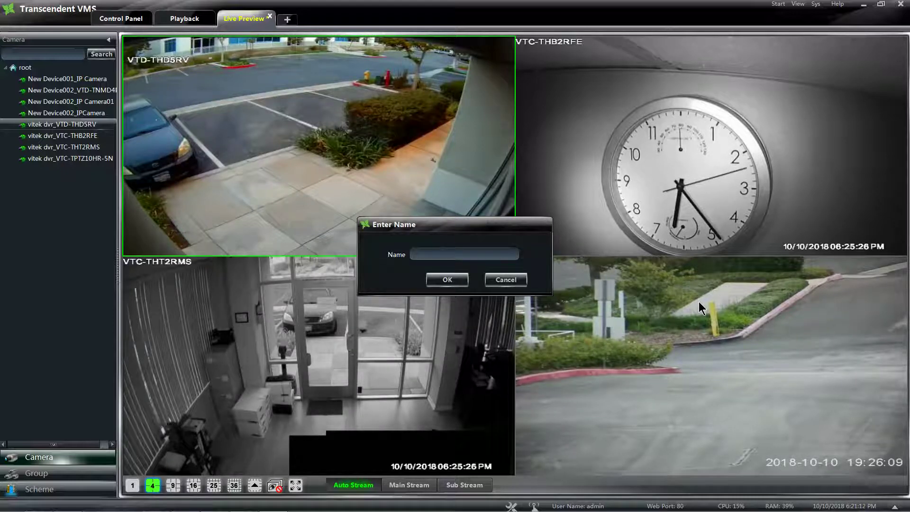
type("Vi")
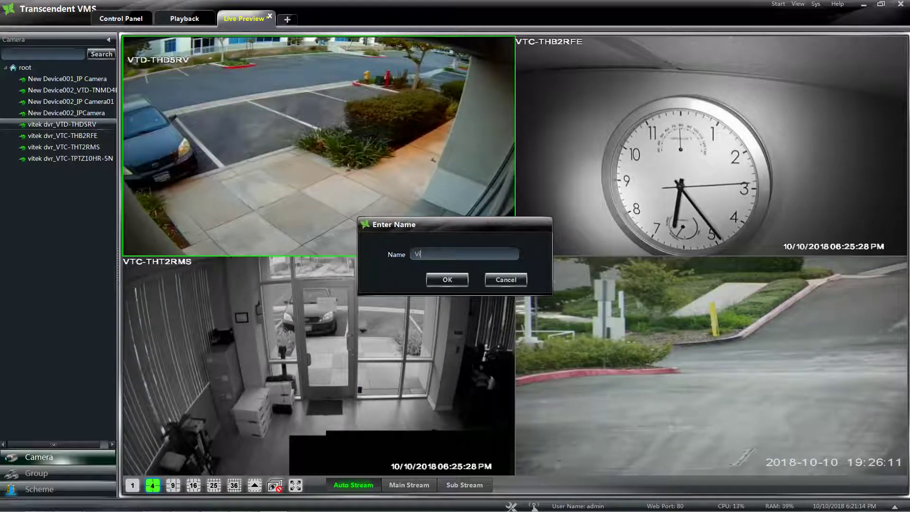
type("tek DVR")
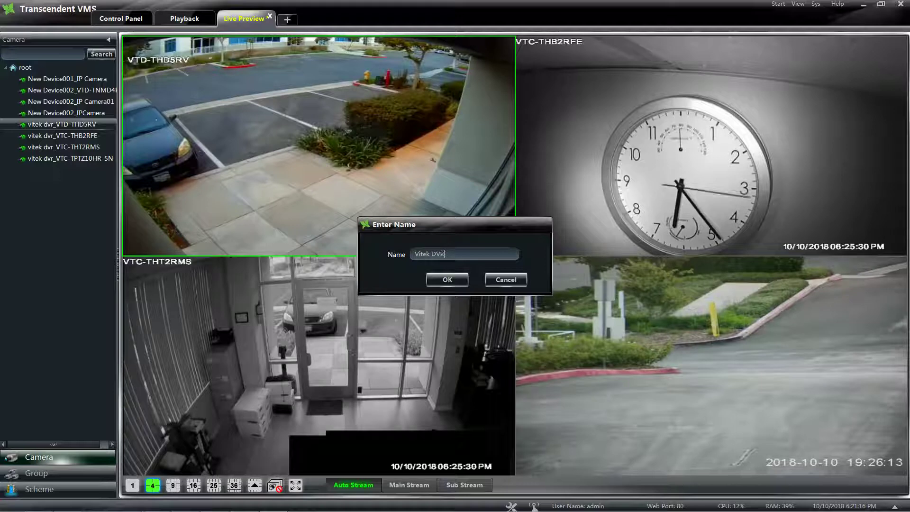
left_click(453, 280)
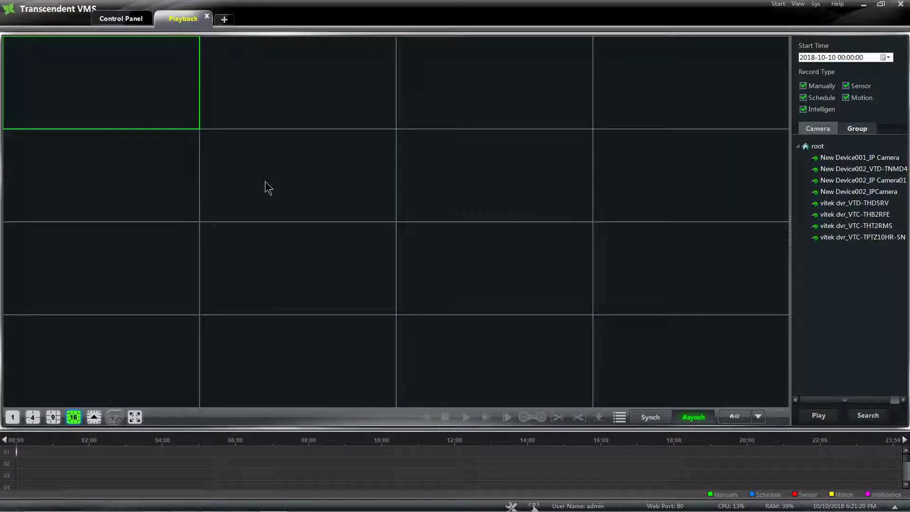
Start a new live preview and open the saved Vitek DVR view
left_click(117, 18)
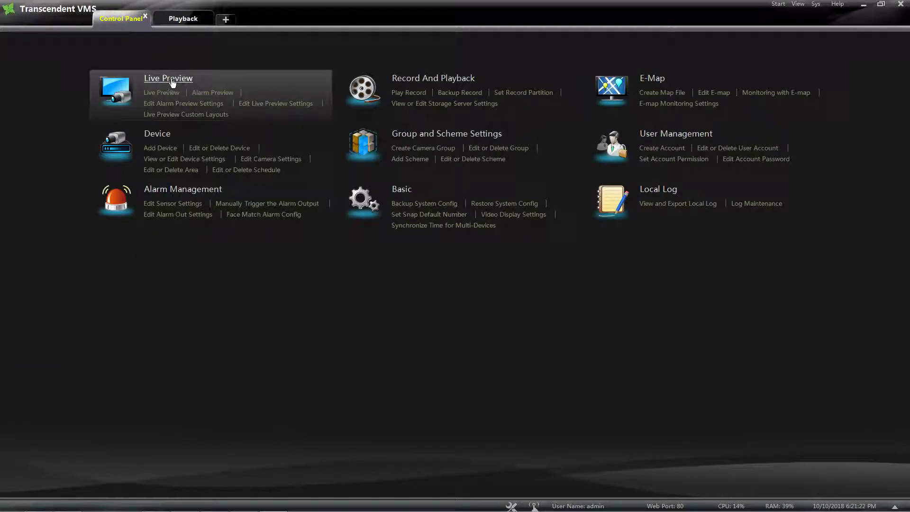
left_click(223, 21)
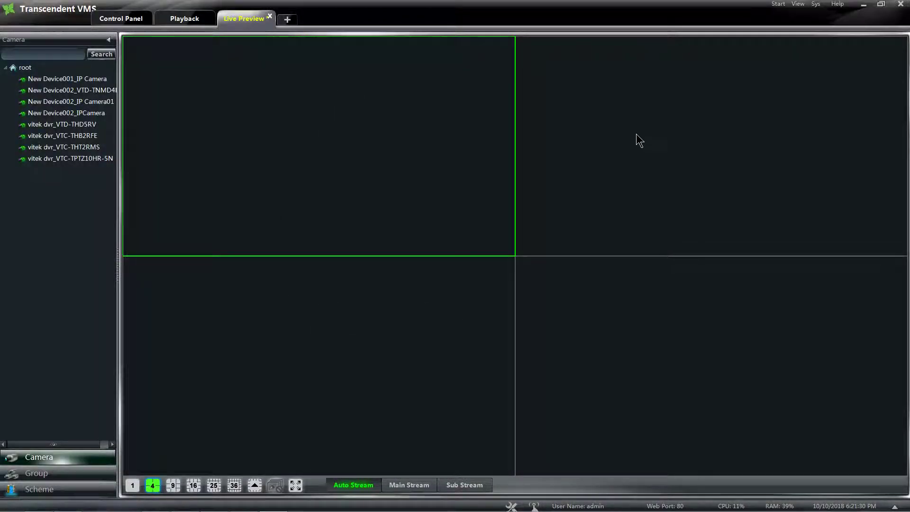
left_click(798, 5)
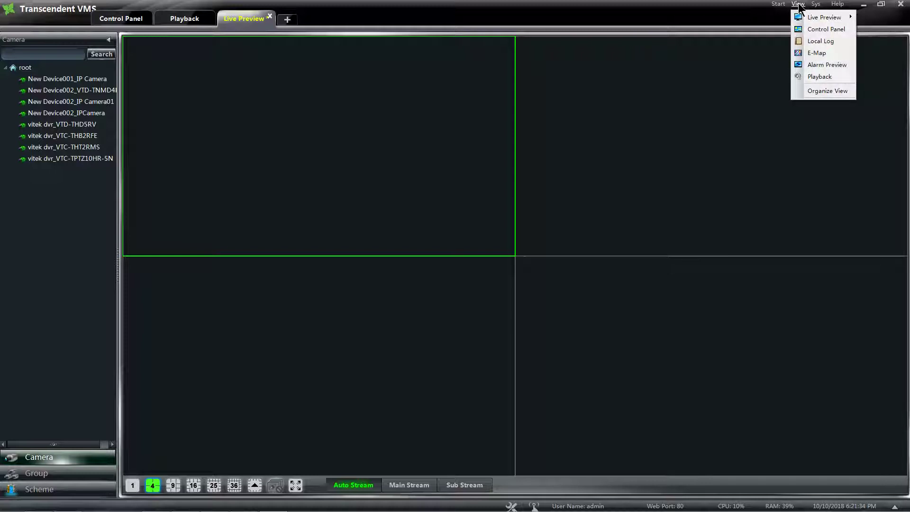
mouse_move(817, 19)
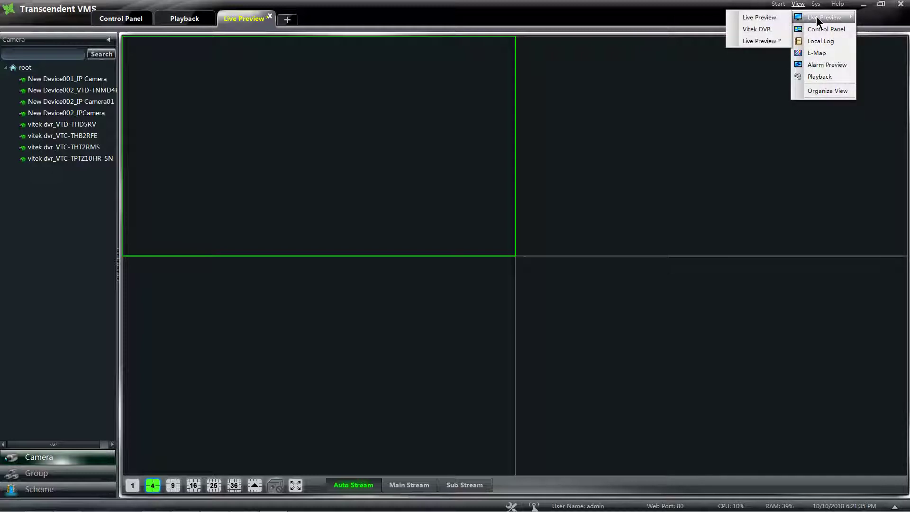
left_click(757, 29)
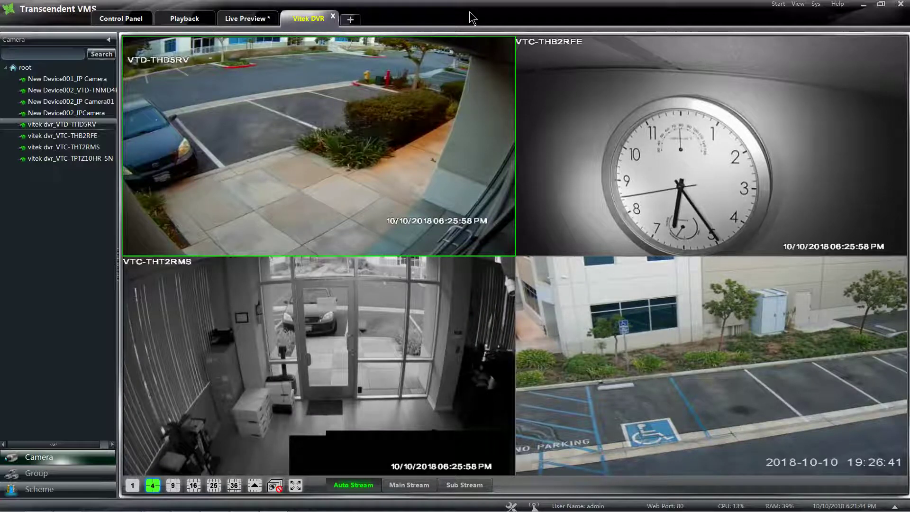
Swap VTC-THB2RFE with VTC-THT2RMS and VTC-TPTZ10HR-SN with VTD-THD5RV in the Vitek DVR view, and close the view
mouse_move(595, 170)
left_click_drag(645, 151, 379, 328)
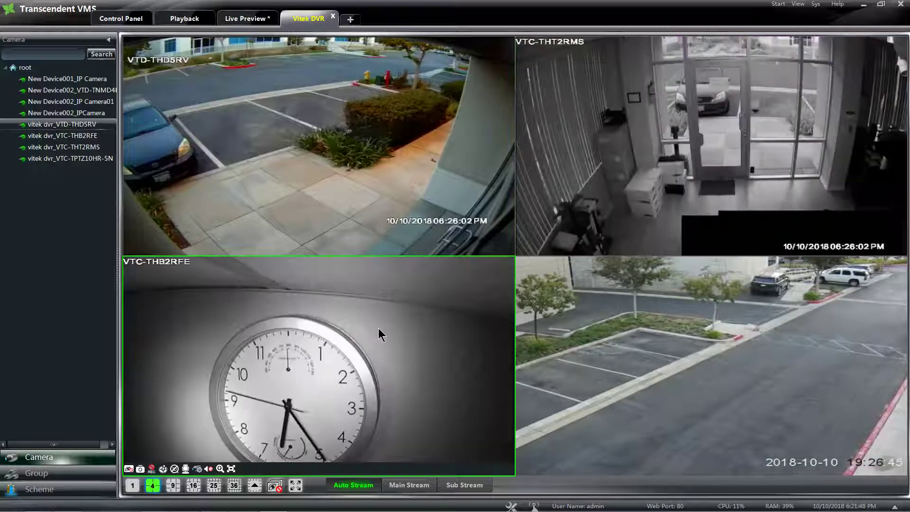
left_click_drag(576, 286, 381, 153)
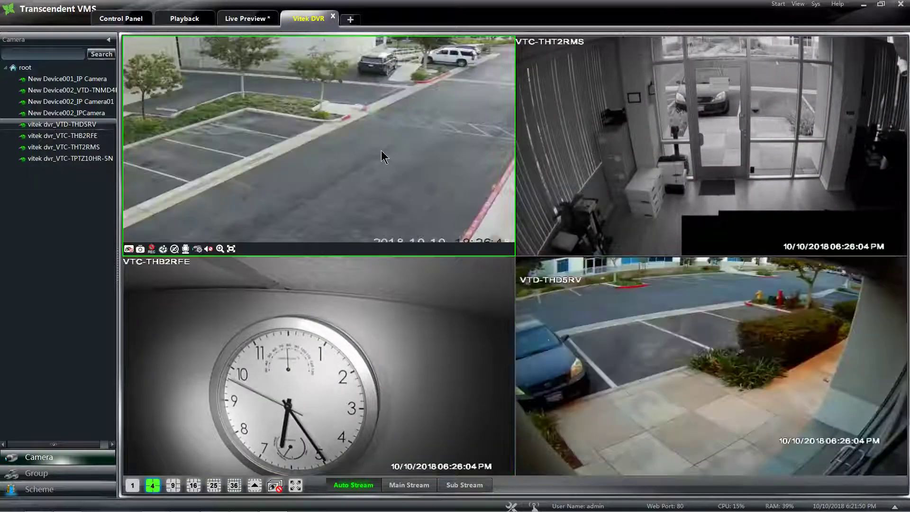
mouse_move(373, 67)
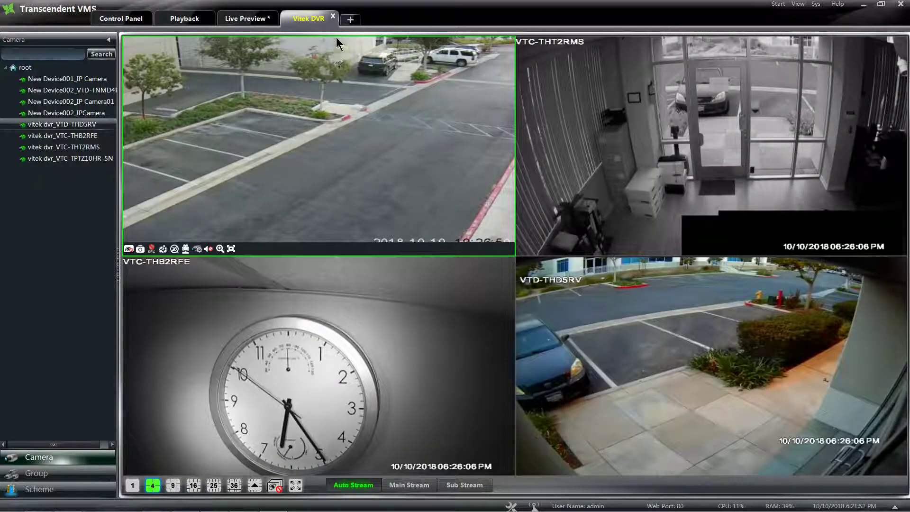
left_click(333, 17)
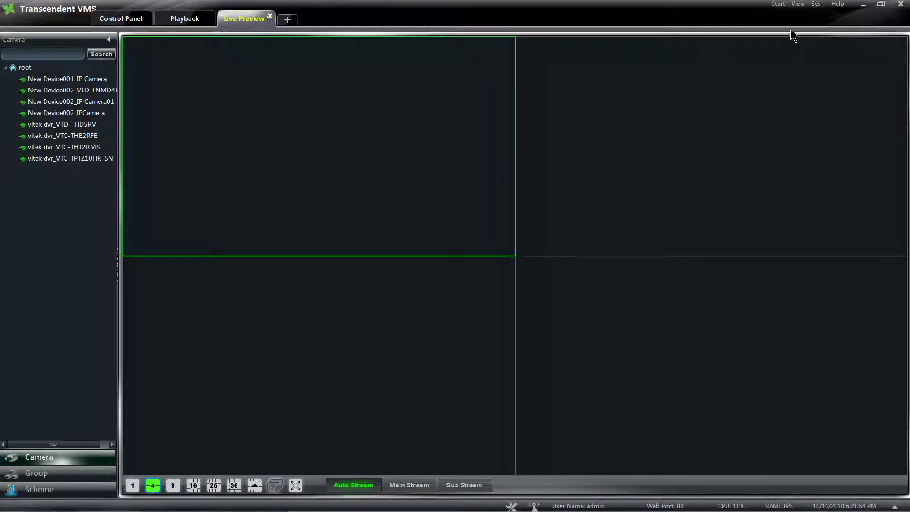
Reopen the saved Vitek DVR view and swap VTD-THD5RV back into the upper-left window
left_click(798, 5)
mouse_move(813, 15)
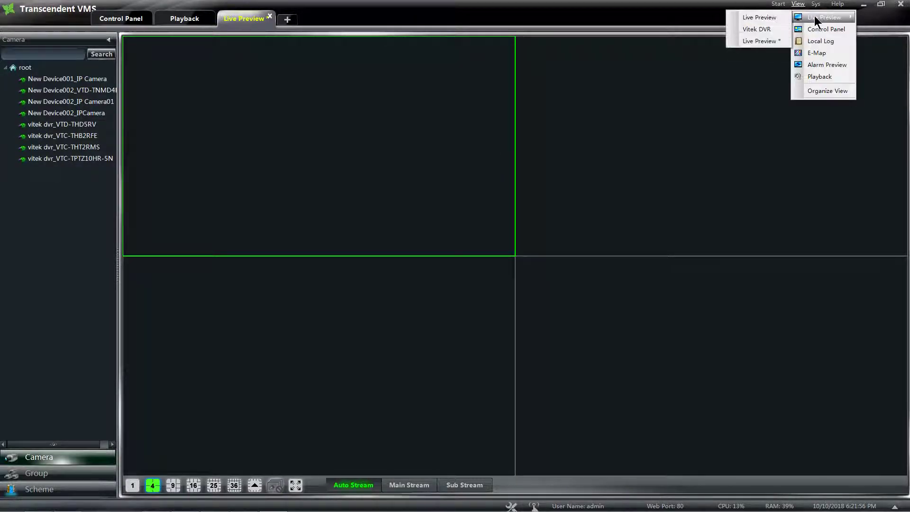
left_click(761, 30)
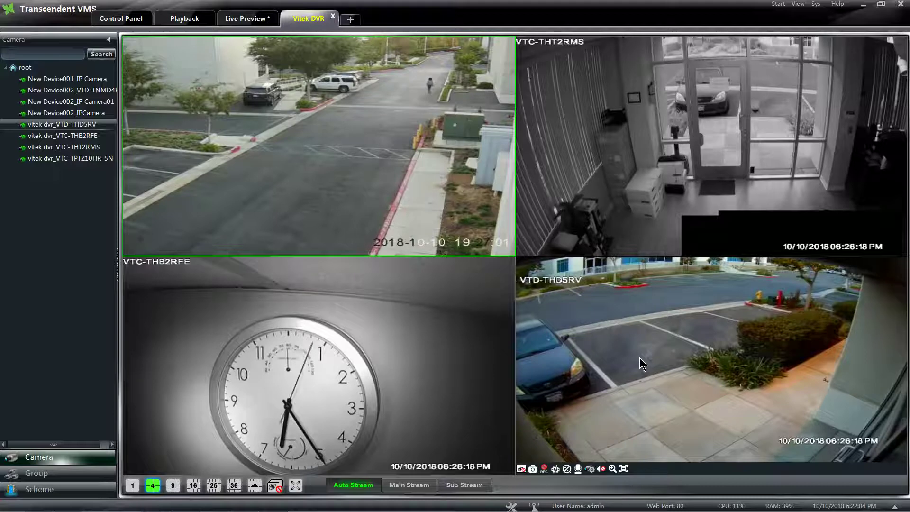
left_click_drag(639, 358, 433, 186)
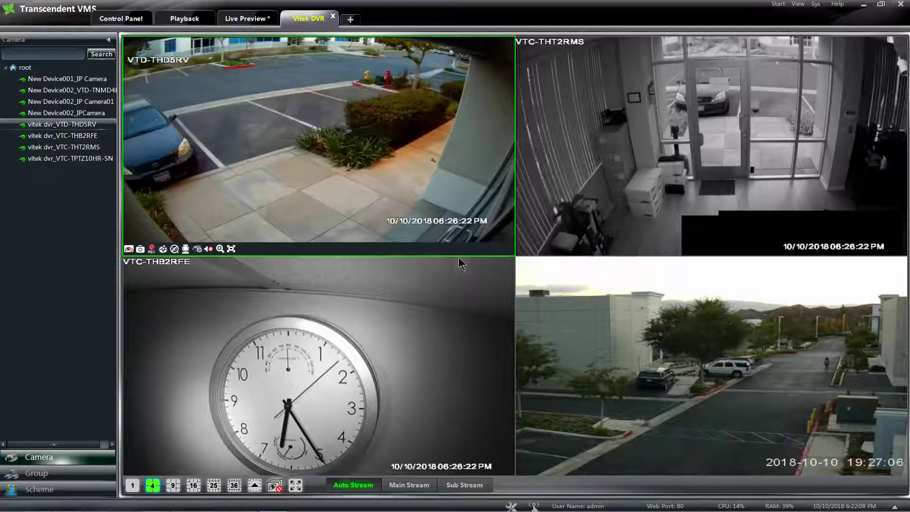
Turn off automatic saving of the live preview layout in the live preview settings
left_click(121, 20)
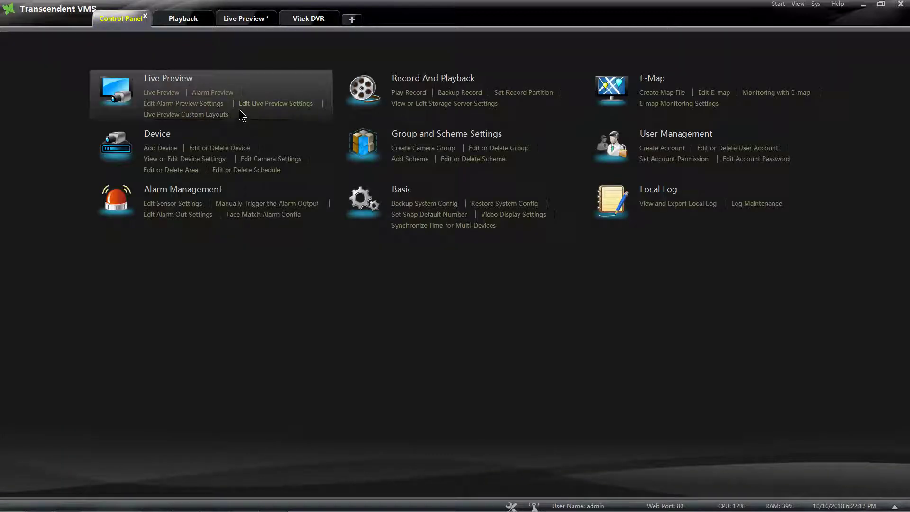
left_click(260, 104)
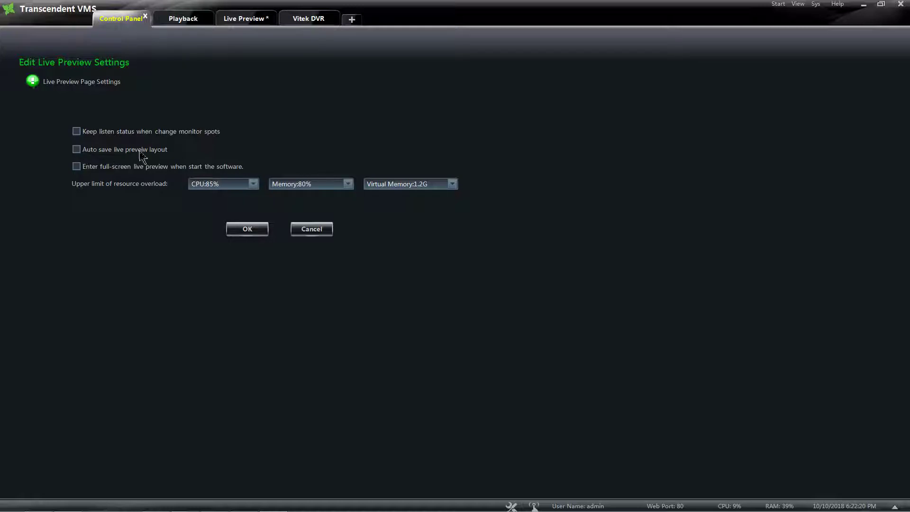
left_click(239, 230)
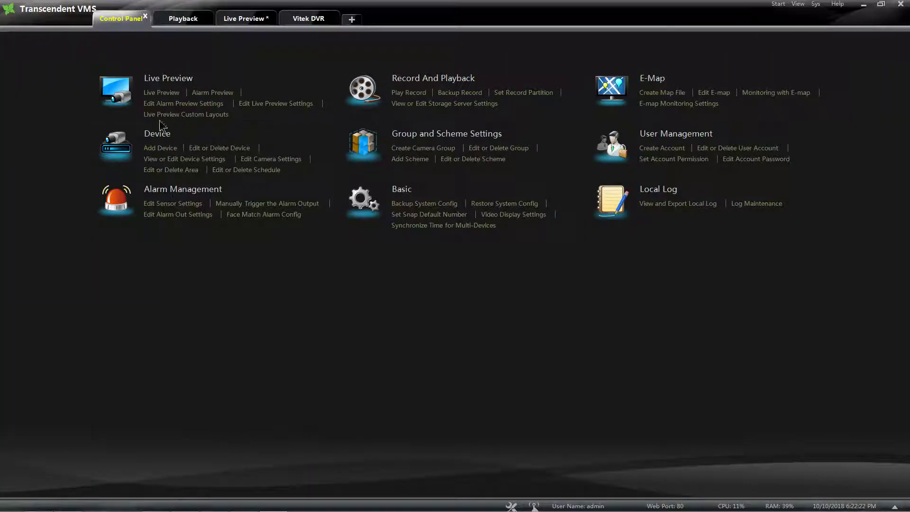
Swap VTC-TPTZ10HR-SN with VTD-THD5RV in the Vitek DVR view and close it without saving the layout
left_click(298, 22)
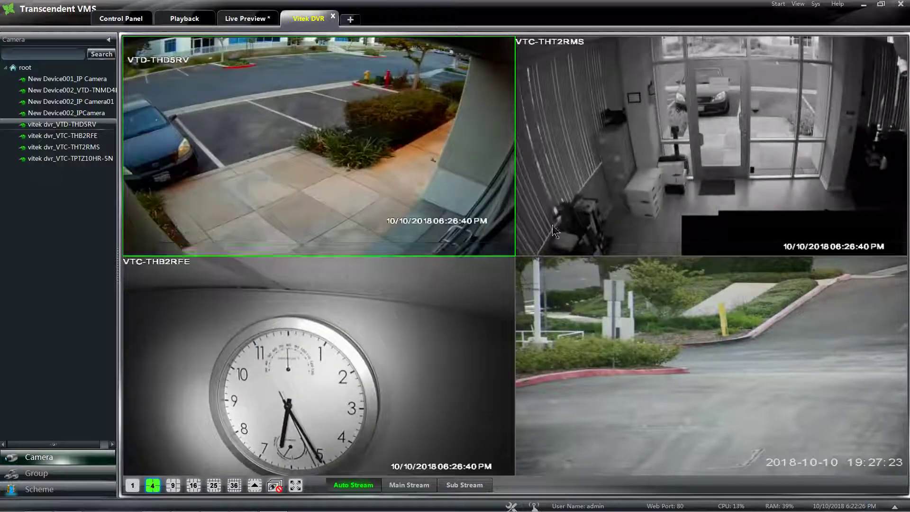
left_click_drag(574, 320, 410, 142)
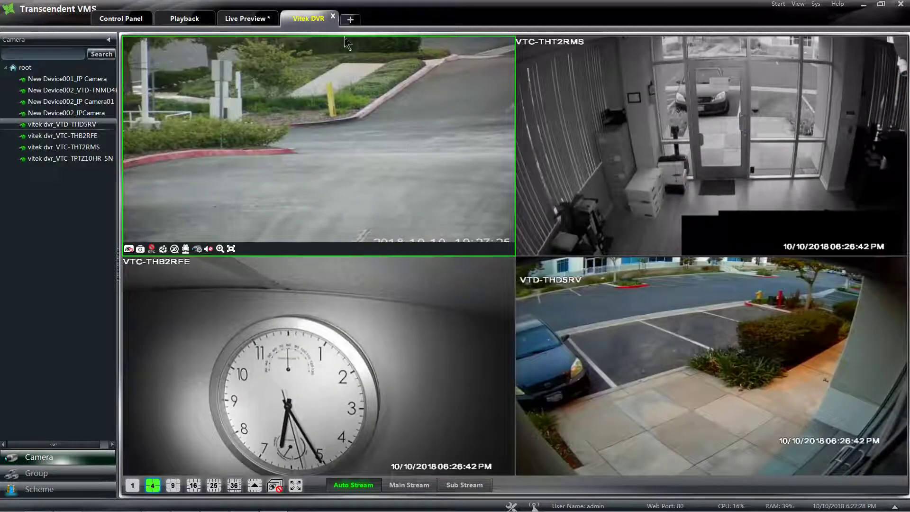
left_click(332, 17)
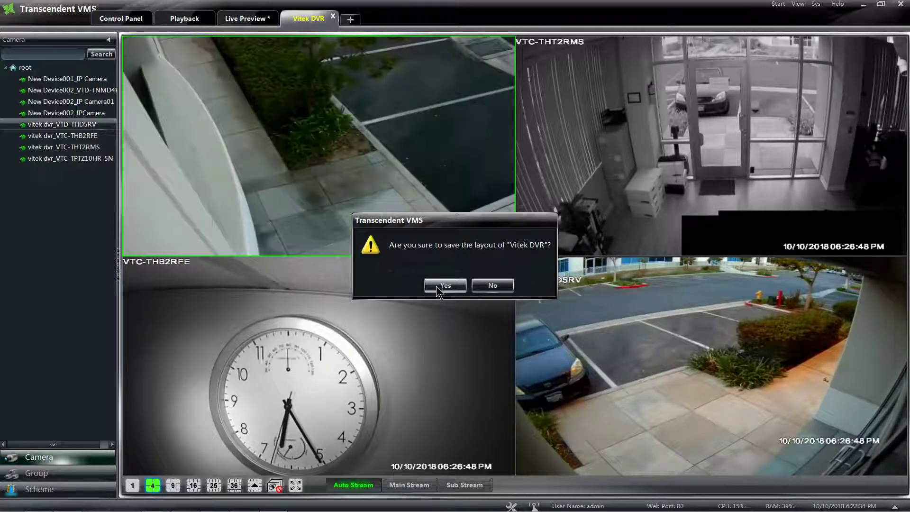
left_click(494, 284)
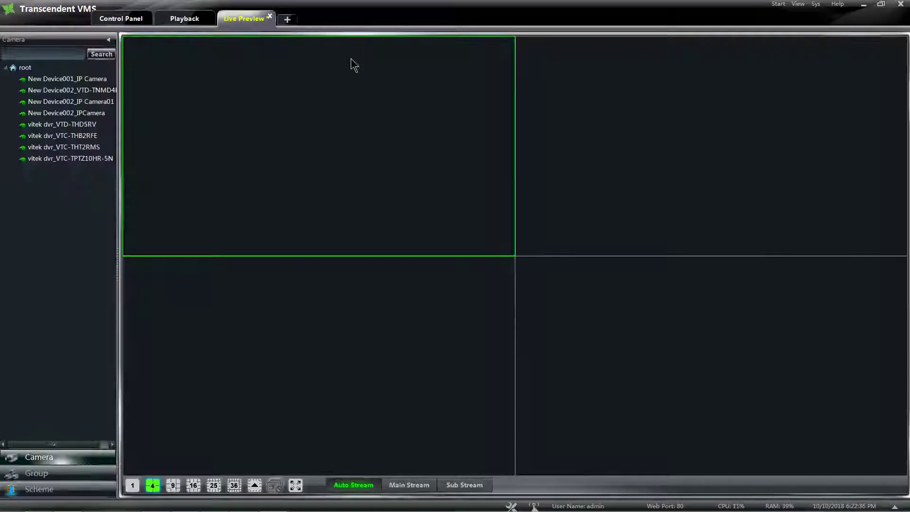
Reopen the saved Vitek DVR view in live preview
left_click(798, 3)
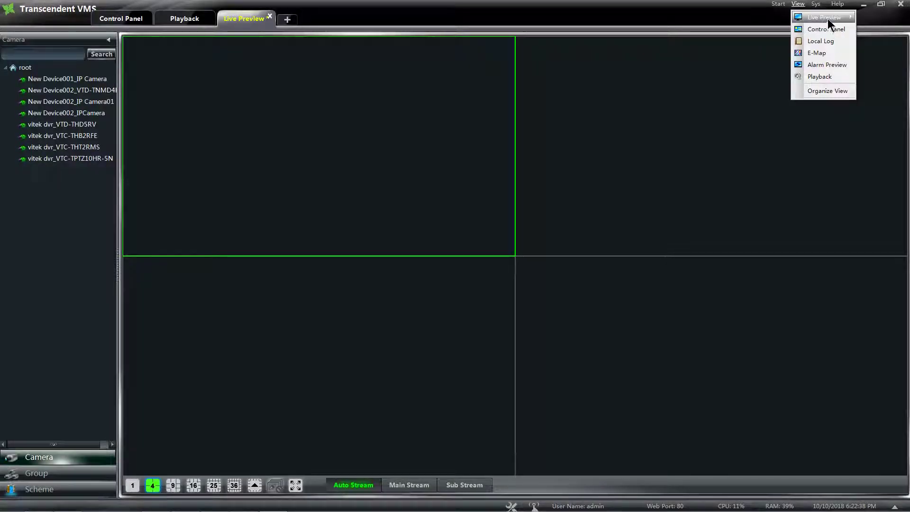
mouse_move(828, 18)
left_click(765, 28)
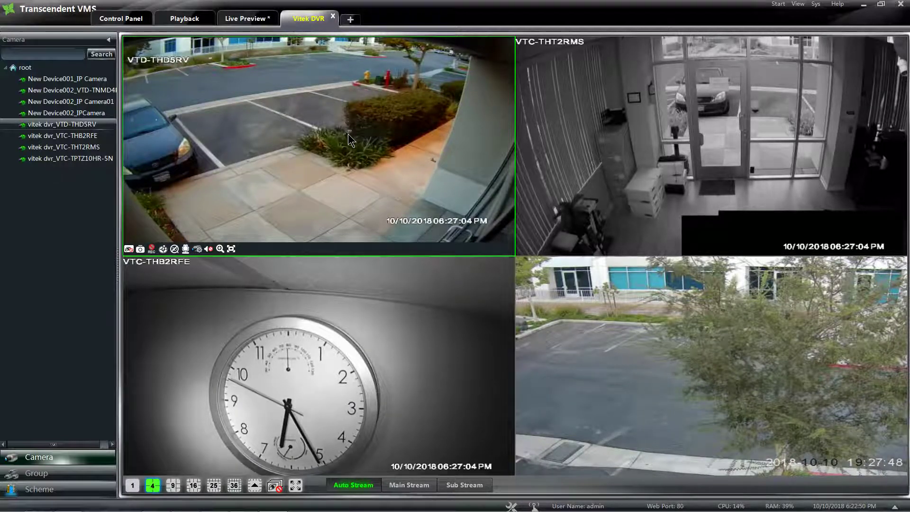
Close the previews of VTC-THT2RMS and the camera below it, and close the Vitek DVR view without saving its layout
right_click(627, 122)
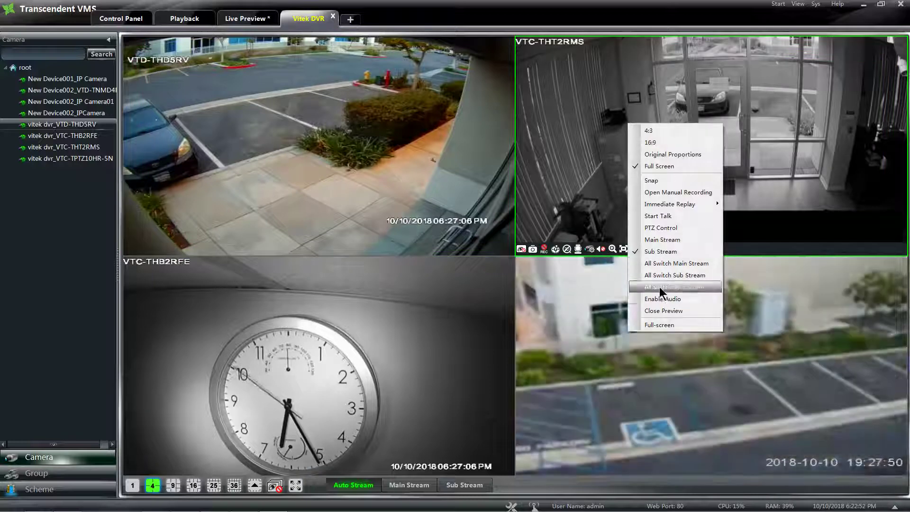
left_click(668, 310)
right_click(597, 306)
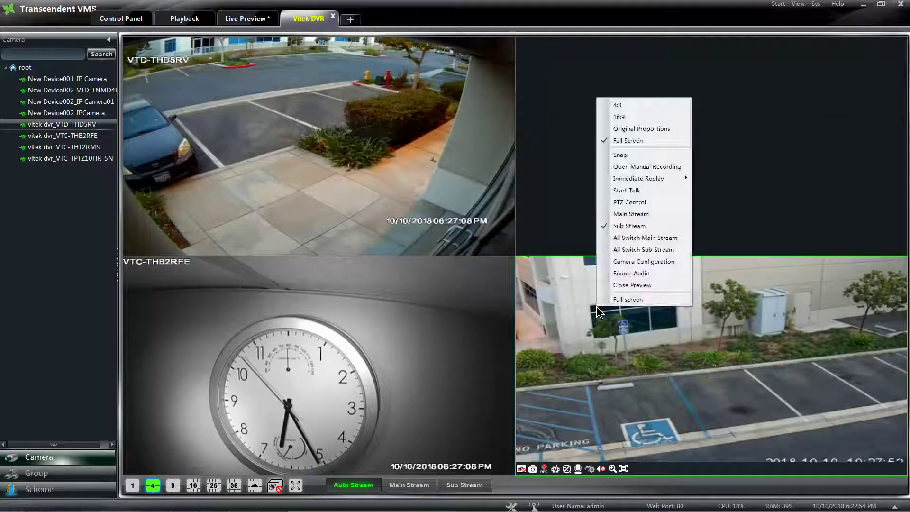
left_click(630, 300)
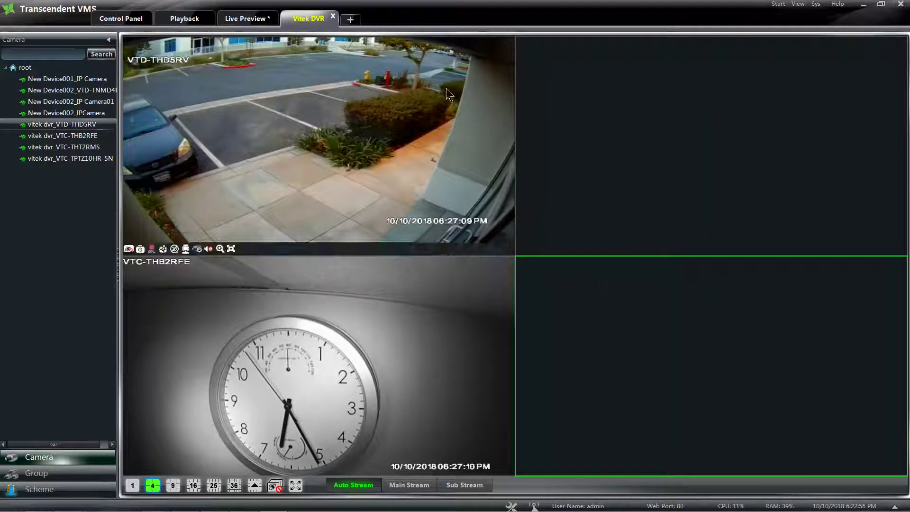
left_click(333, 17)
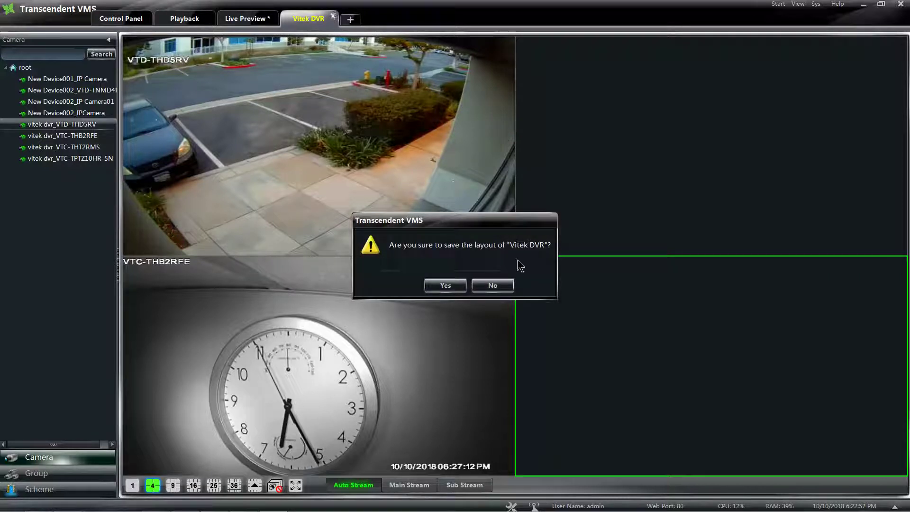
left_click(492, 285)
Load the saved Vitek DVR view again to restore its stored four-camera layout
left_click(797, 6)
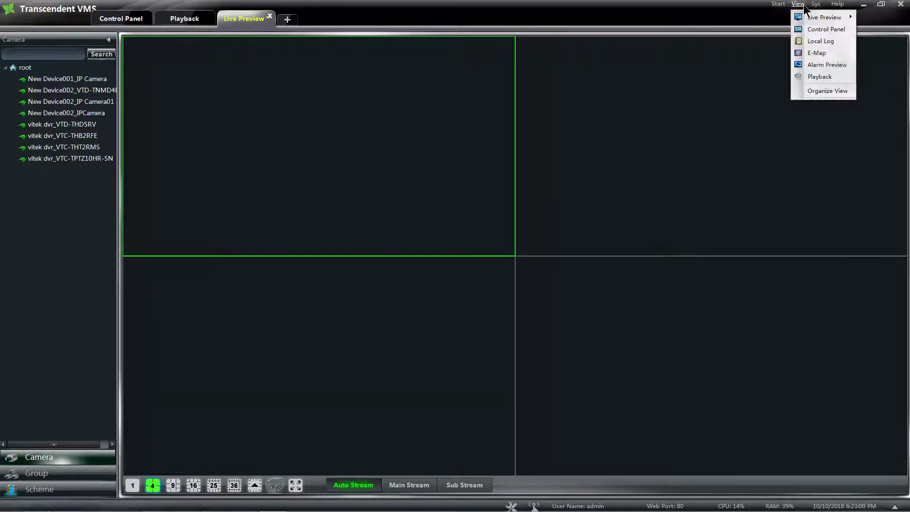
mouse_move(821, 17)
left_click(757, 29)
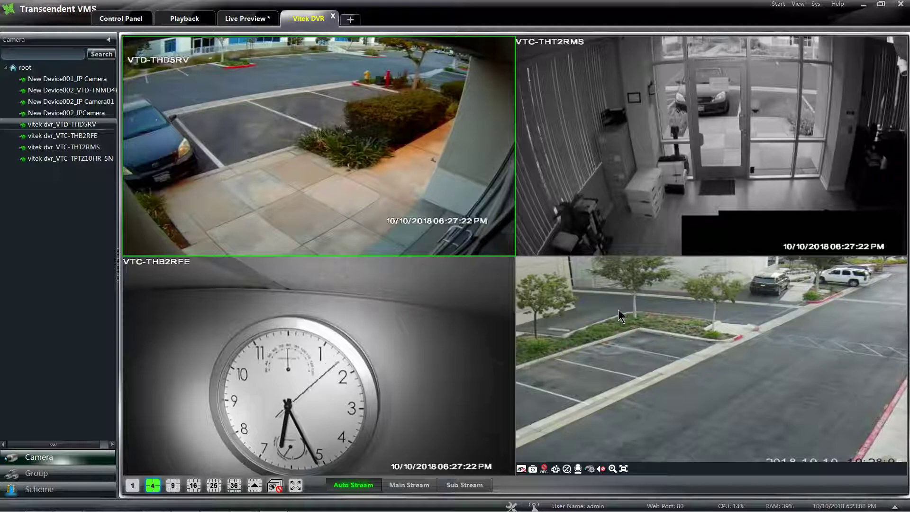
Check the auto-save layout option in the live preview settings and leave without changing anything
left_click(126, 20)
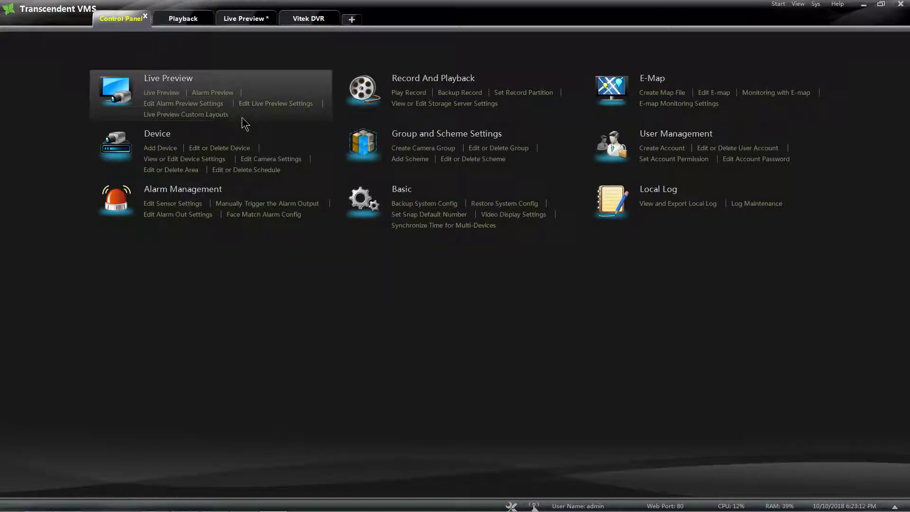
left_click(257, 105)
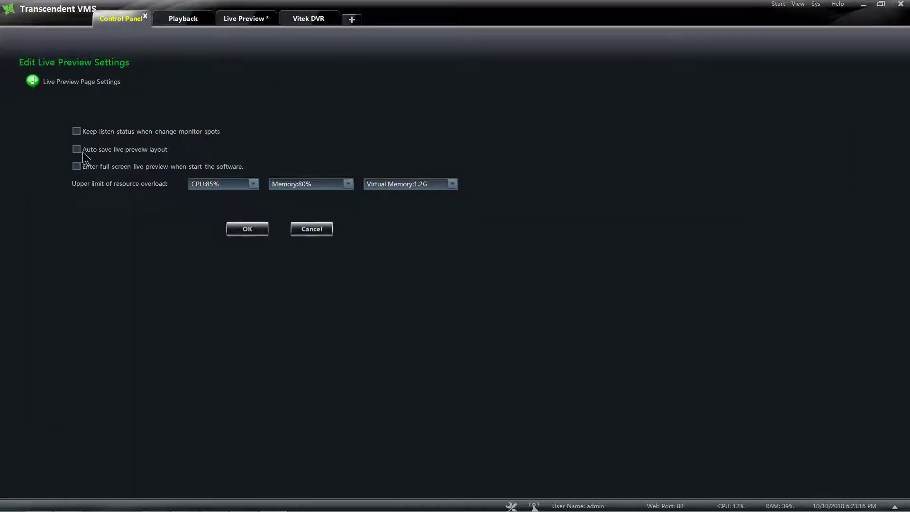
left_click(315, 229)
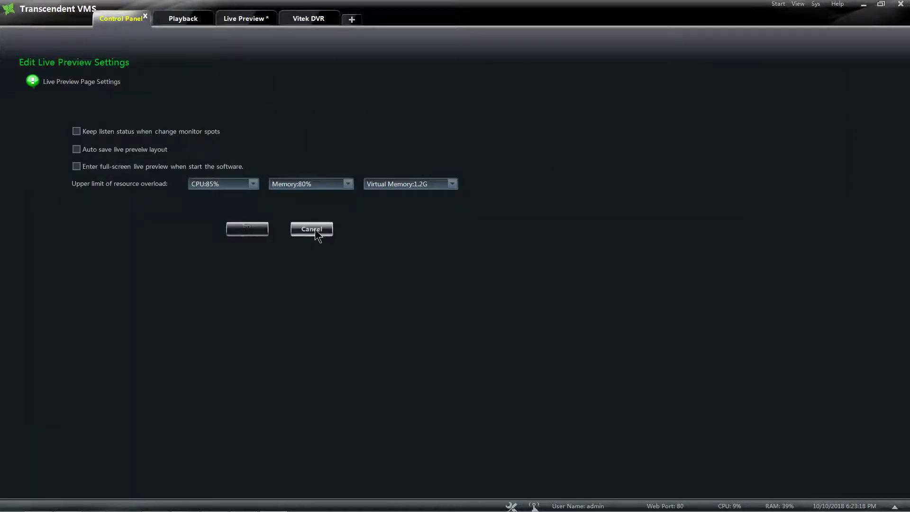
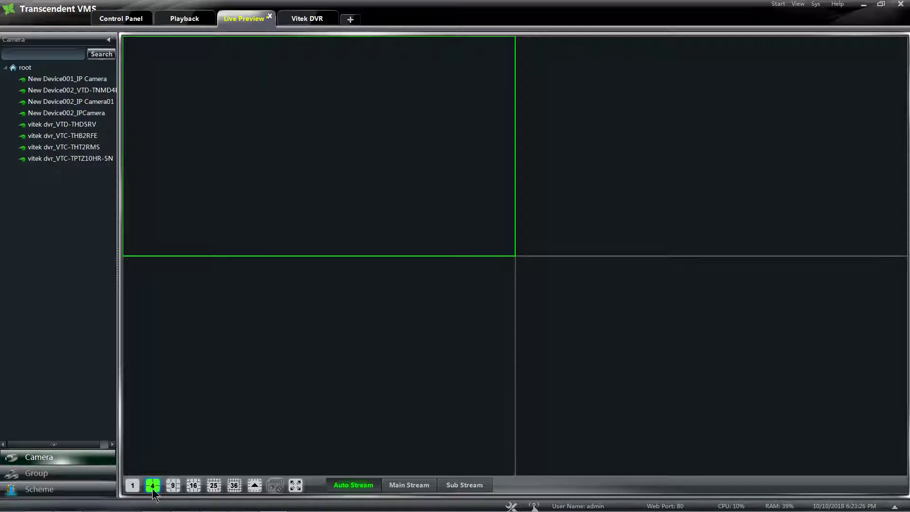
Show the additional window layouts in live preview, and delete the 5 View layout from the live preview custom layouts
left_click(255, 484)
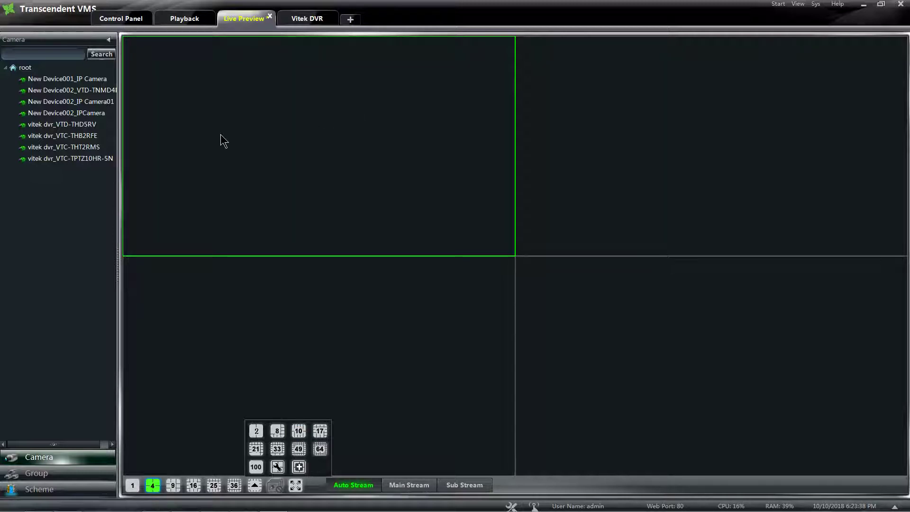
left_click(115, 18)
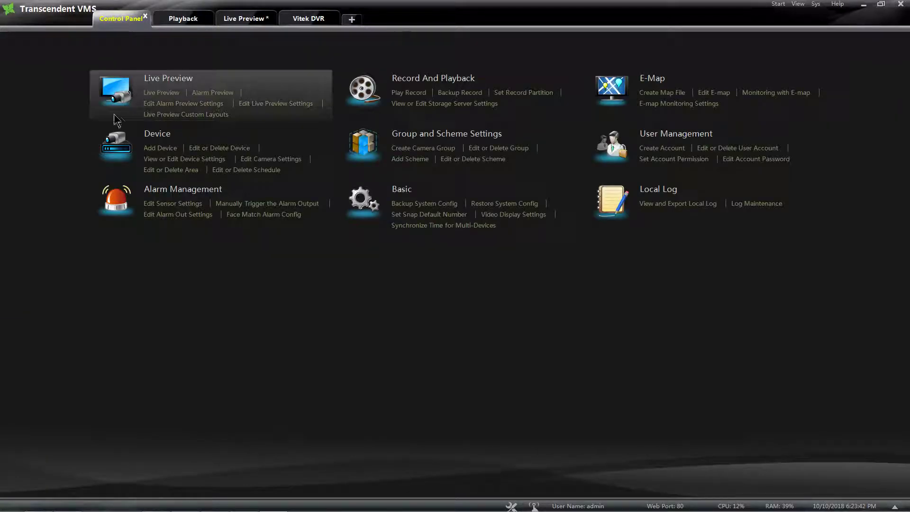
left_click(185, 115)
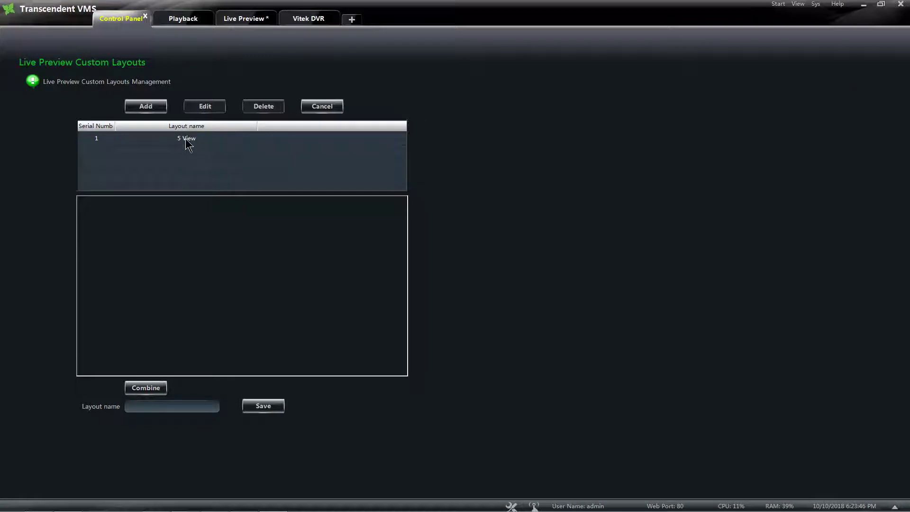
left_click(186, 139)
left_click(254, 110)
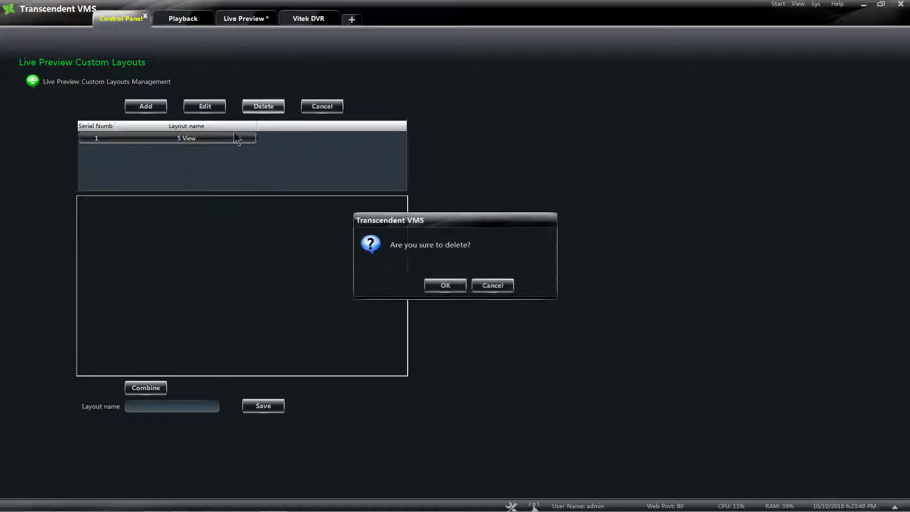
left_click(434, 286)
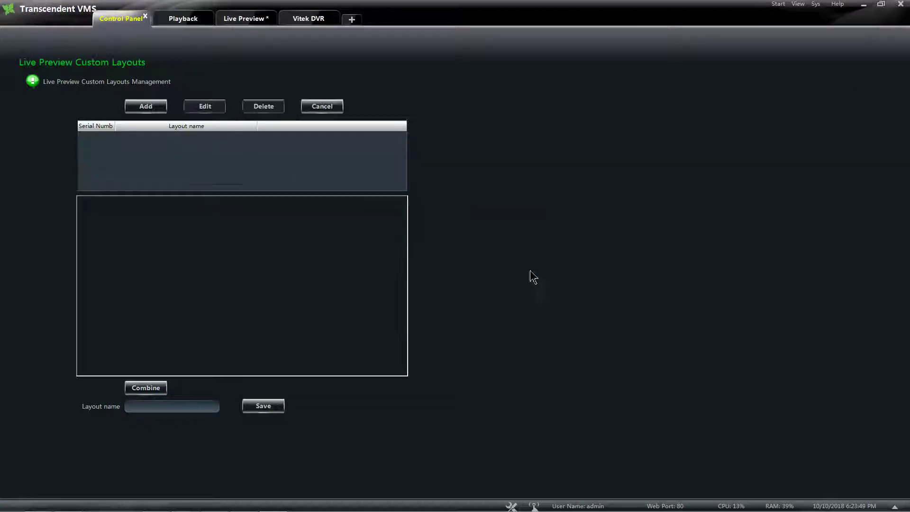
Add a custom layout and combine grid cells into two 5-by-5 upper windows and a lower-left window four columns by five rows
left_click(139, 107)
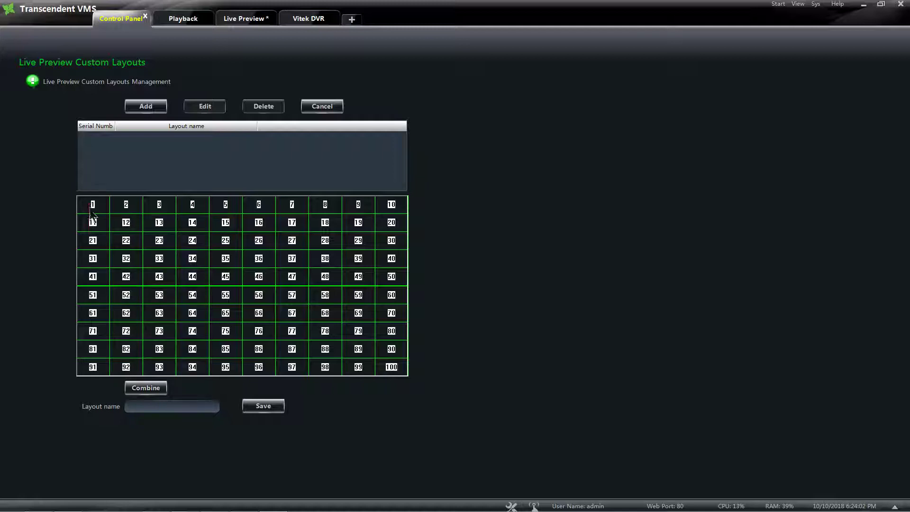
left_click_drag(92, 215, 234, 282)
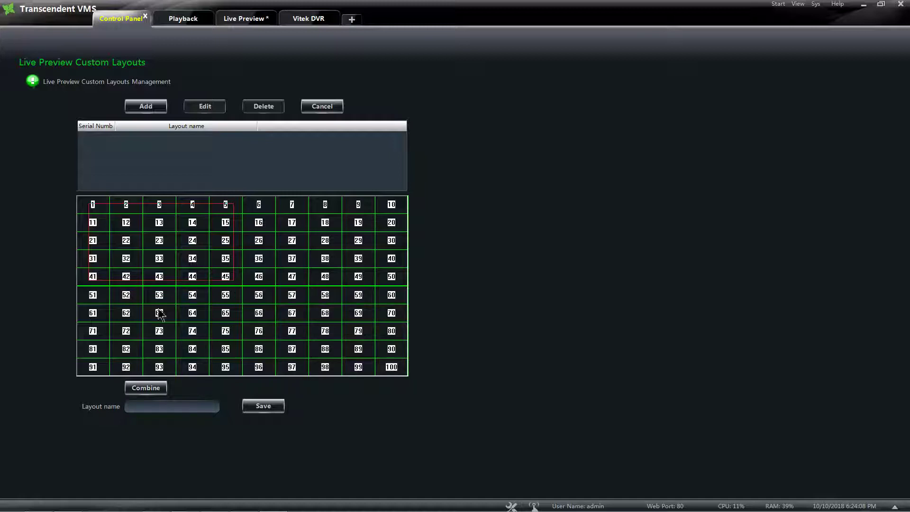
left_click(146, 388)
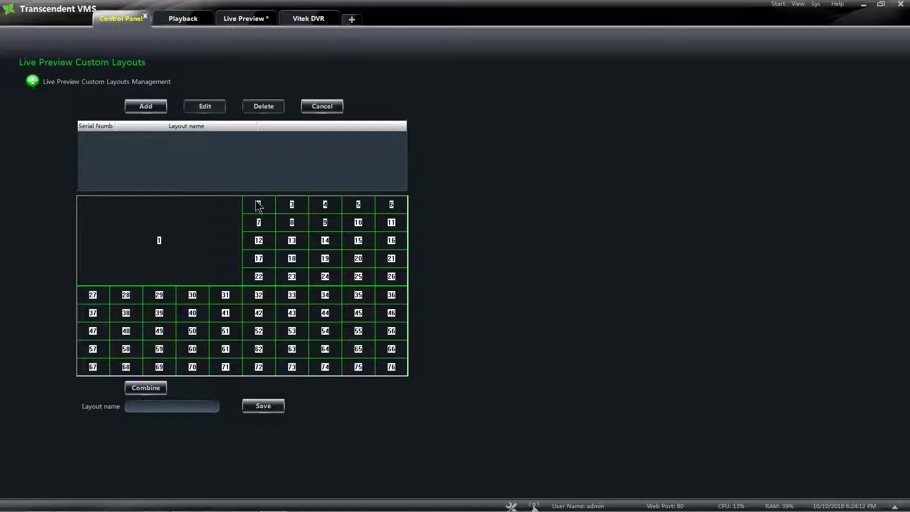
left_click_drag(267, 274, 393, 279)
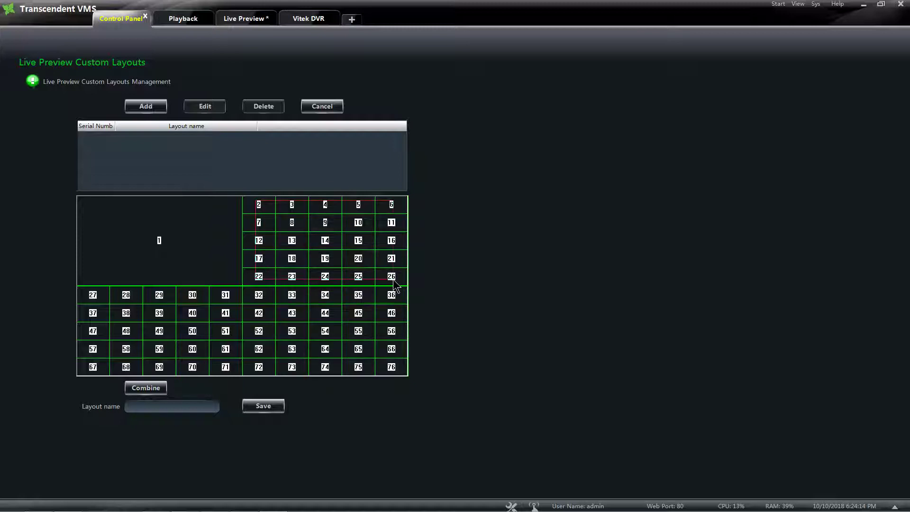
left_click(158, 387)
left_click_drag(94, 298, 203, 369)
left_click(155, 390)
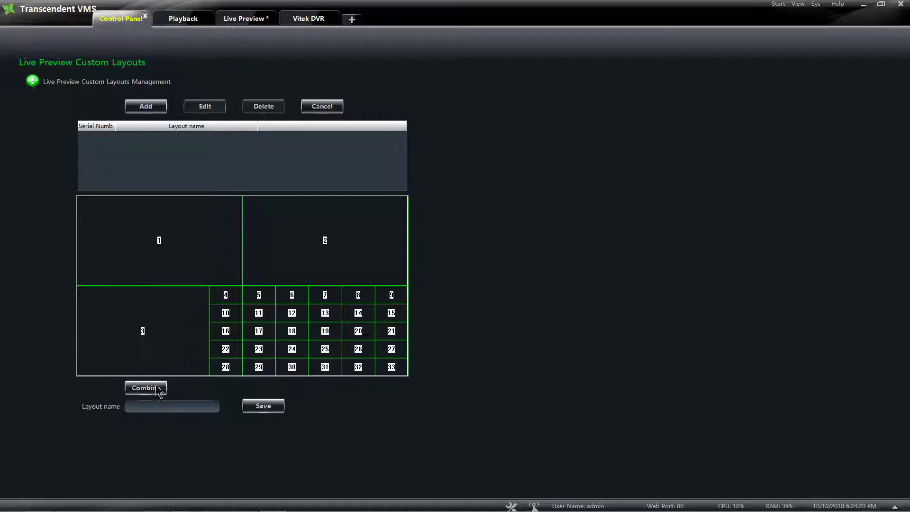
Combine the remaining lower cells into two side-by-side windows, each three columns by five rows
left_click_drag(226, 302, 297, 377)
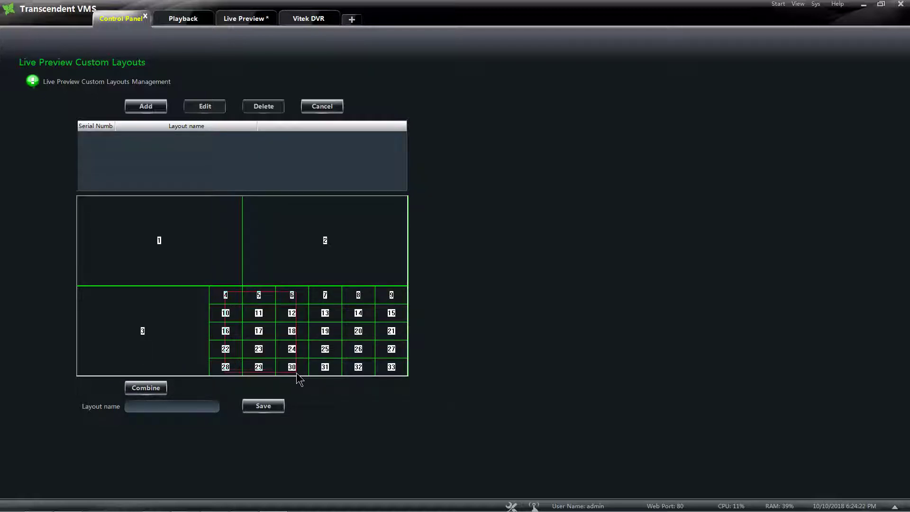
left_click(152, 392)
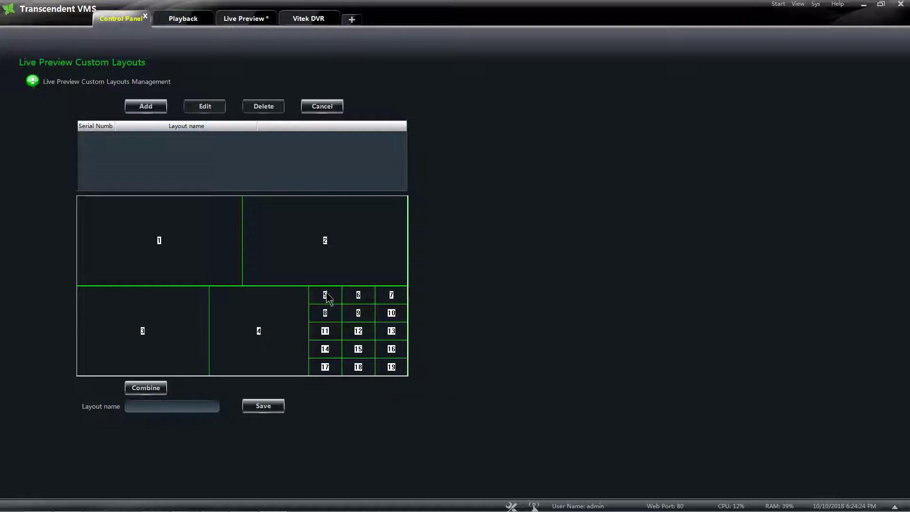
left_click_drag(326, 294, 394, 375)
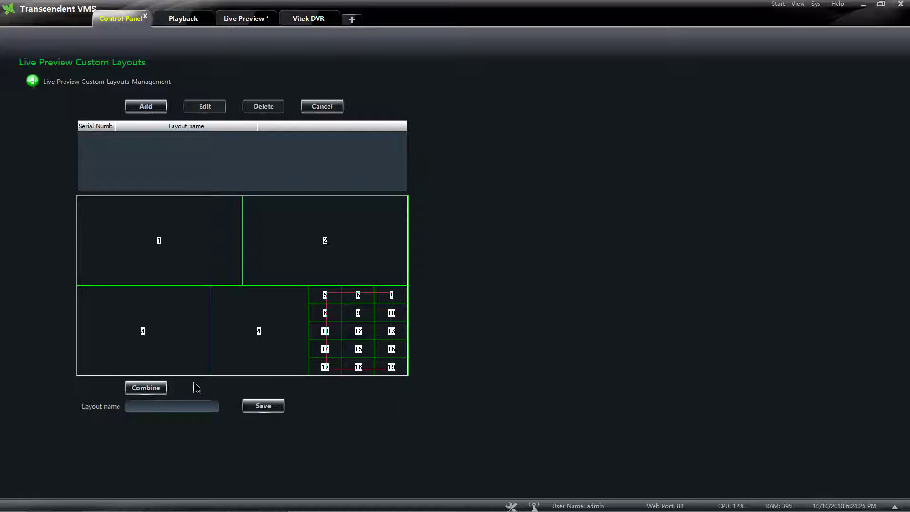
left_click(147, 389)
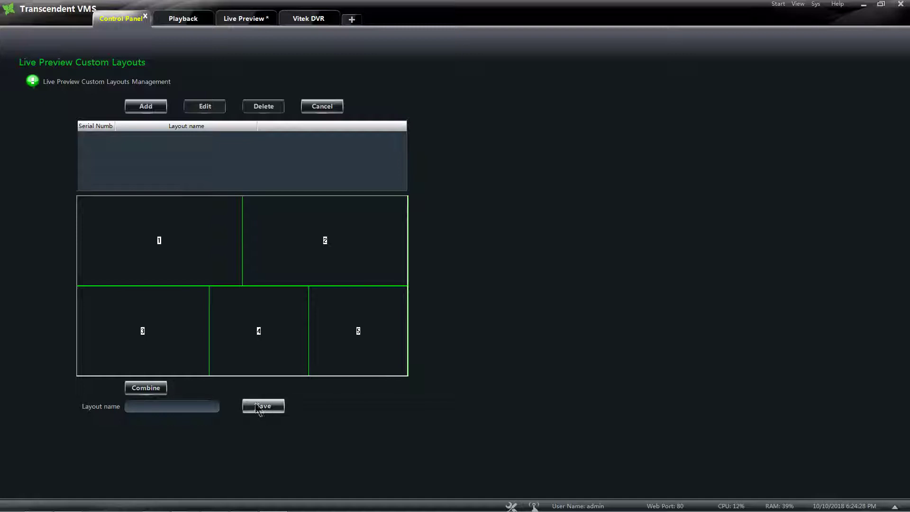
Name the custom layout "5 view" and save it
left_click(170, 405)
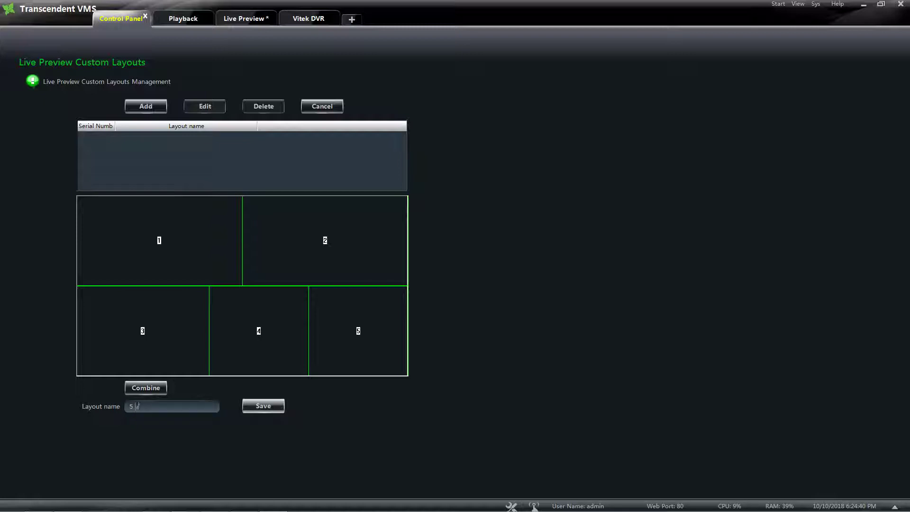
left_click(263, 408)
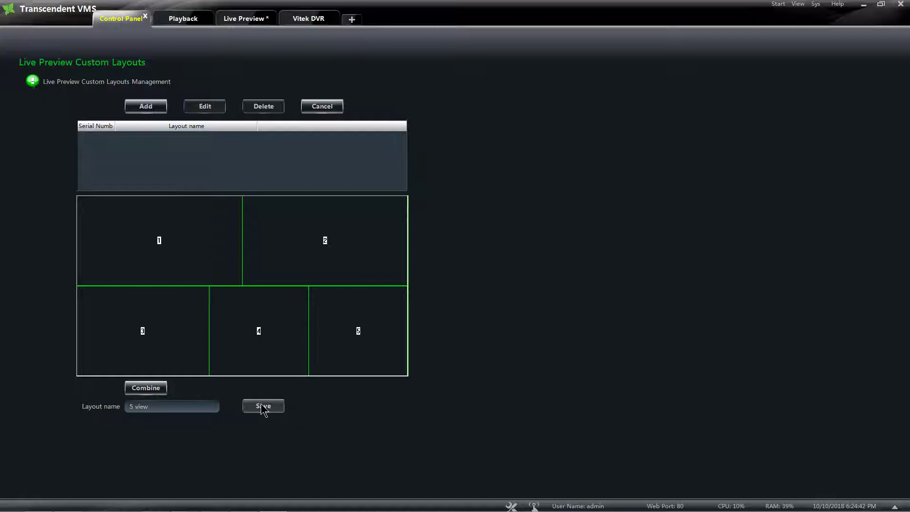
left_click(456, 279)
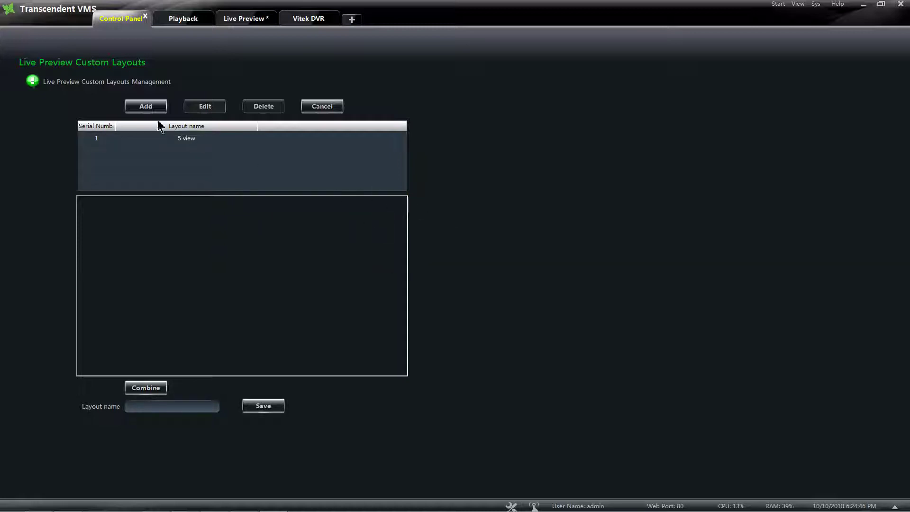
Try an irregular second custom layout by combining several separate blocks of grid cells, and leave without saving it
left_click(147, 106)
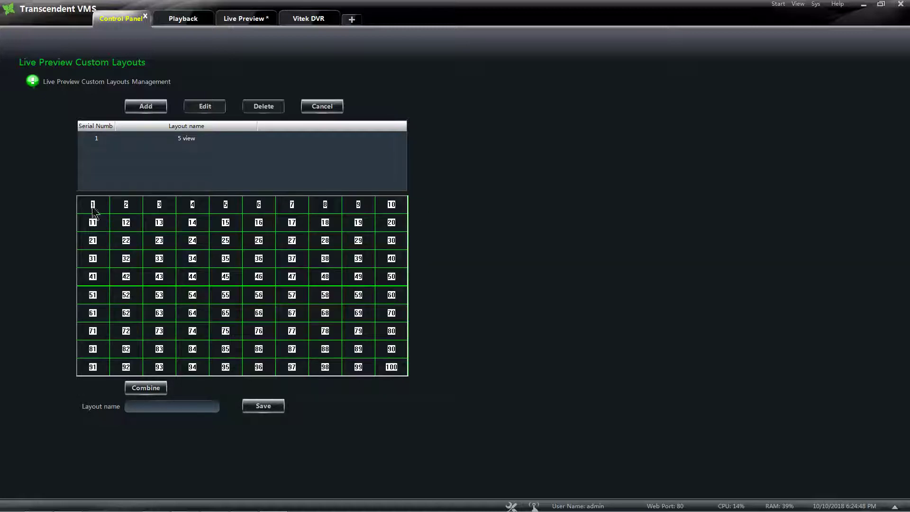
left_click_drag(91, 204, 258, 298)
left_click(149, 387)
left_click(146, 388)
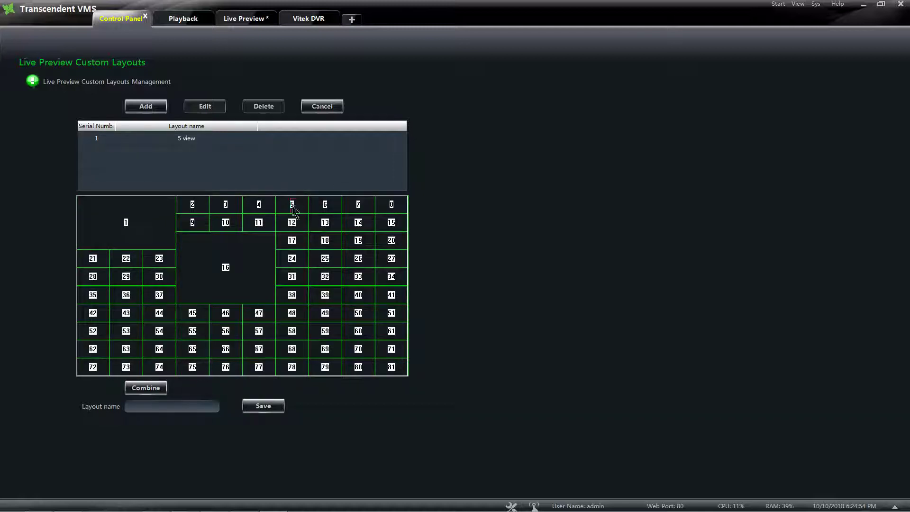
left_click_drag(291, 199, 378, 229)
left_click(146, 387)
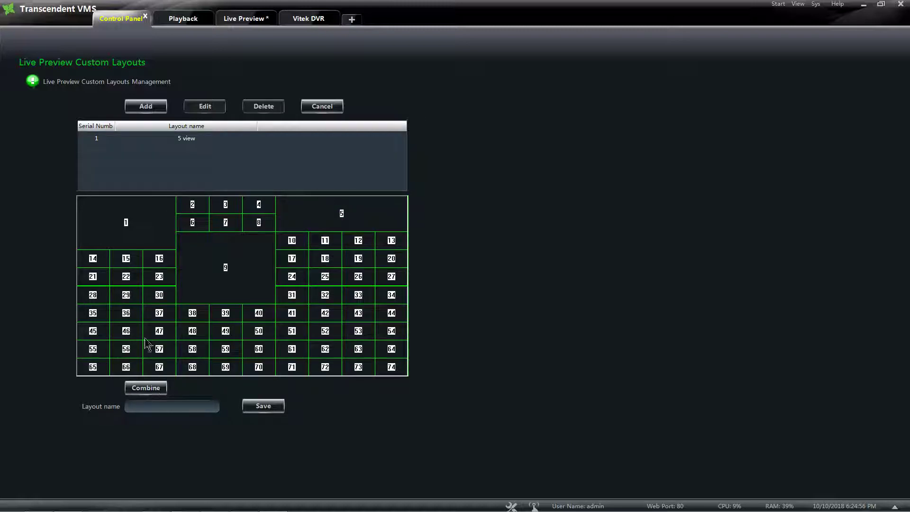
left_click_drag(108, 349, 137, 369)
left_click(151, 394)
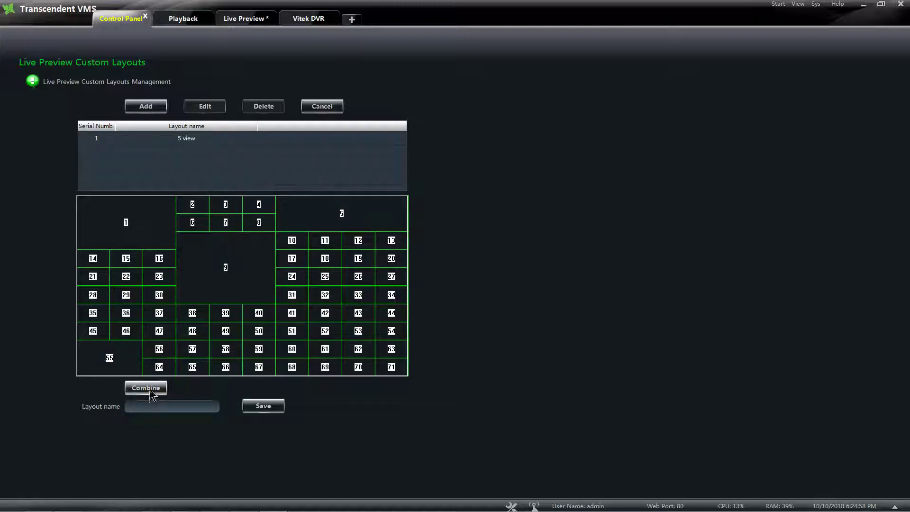
left_click_drag(190, 346, 227, 369)
left_click(161, 387)
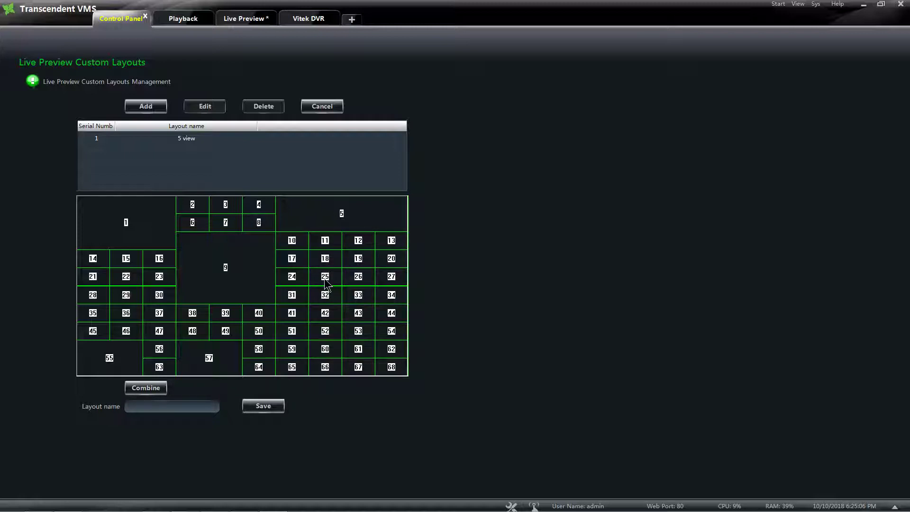
left_click(331, 111)
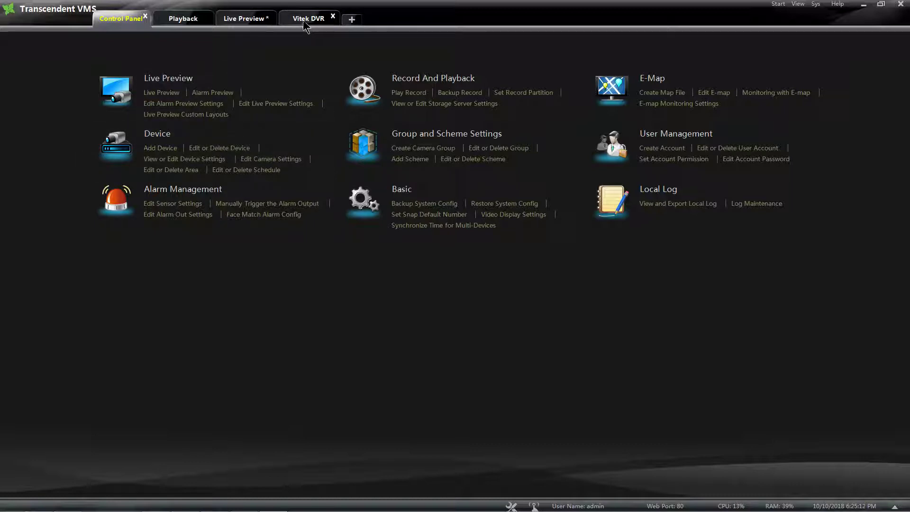
Close the modified Live Preview view without saving it and return to the control panel
left_click(244, 19)
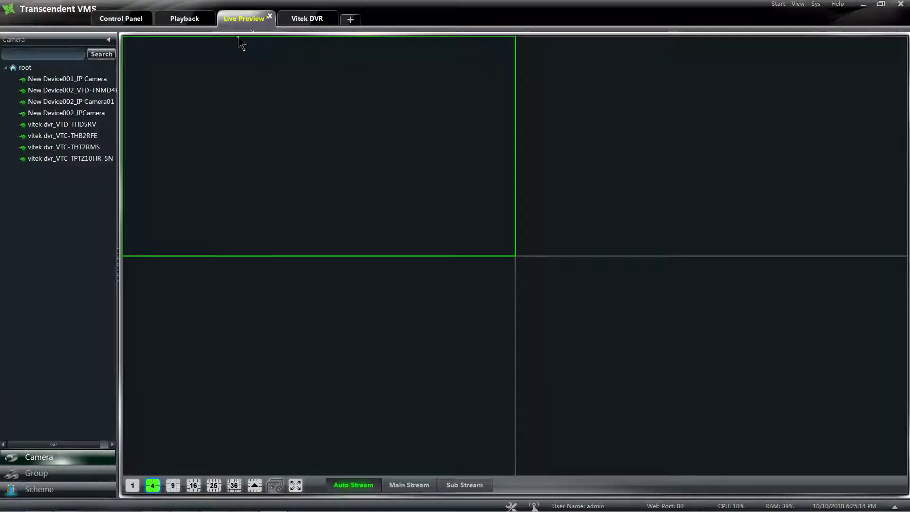
left_click(270, 17)
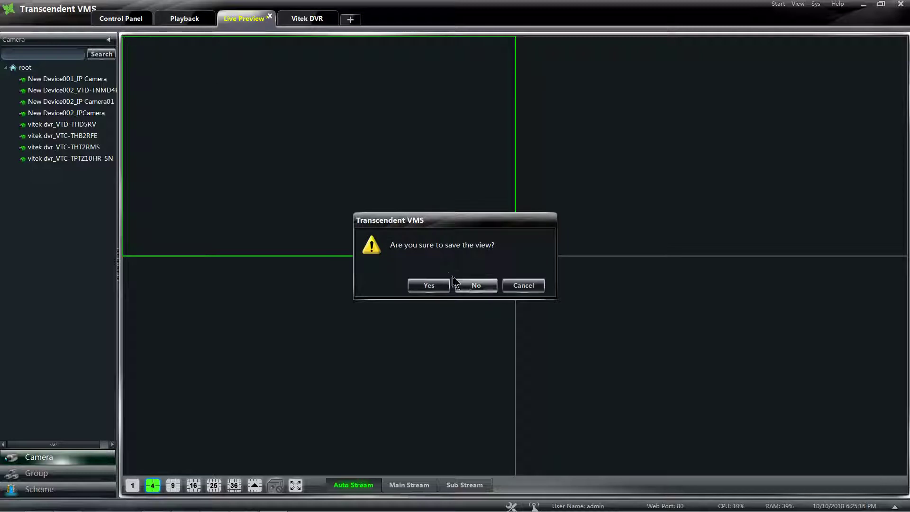
left_click(474, 284)
left_click(121, 18)
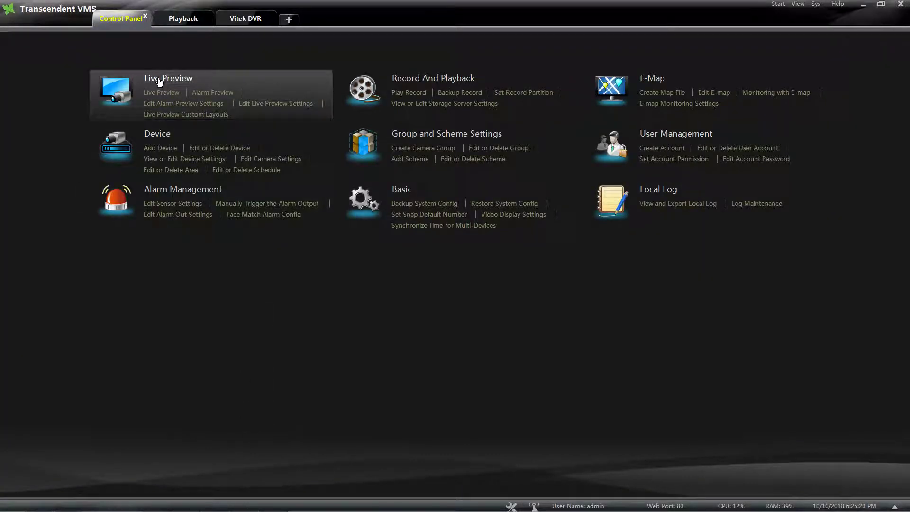
Open a new live preview and apply the custom five-window layout to it
left_click(290, 20)
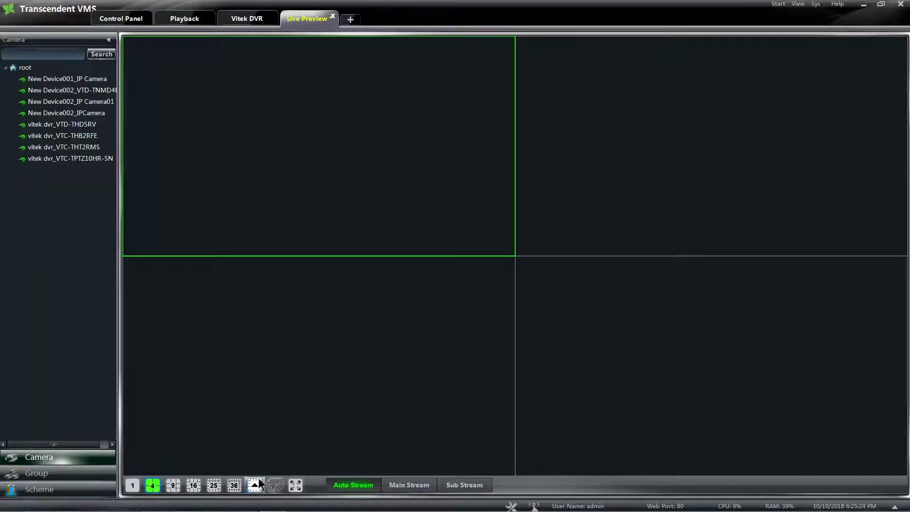
left_click(255, 485)
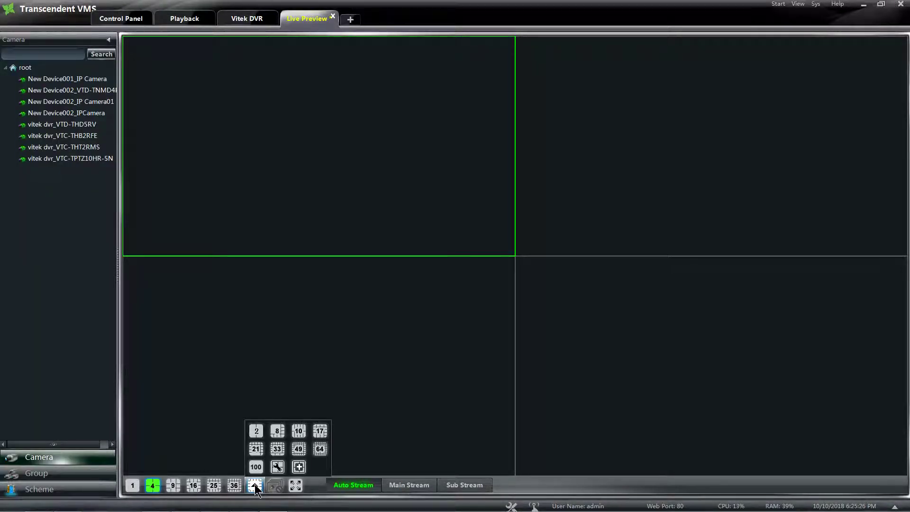
left_click(278, 467)
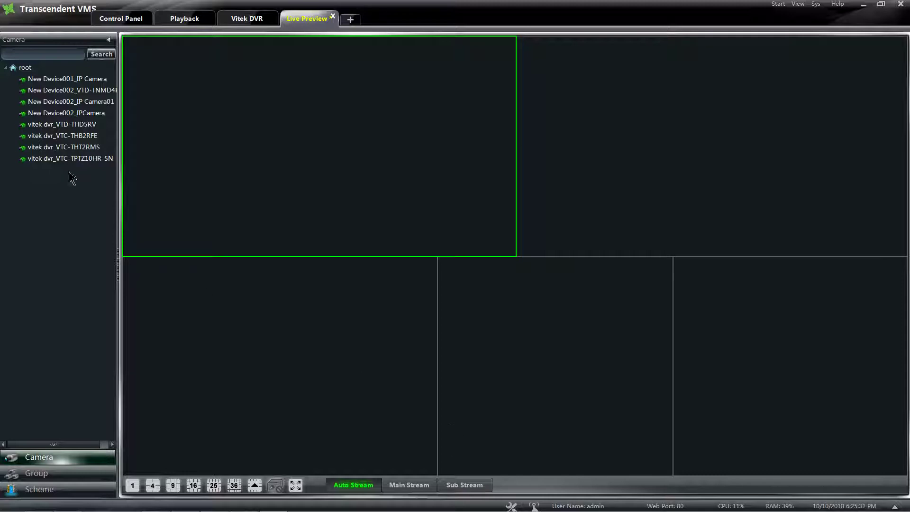
Assign VTC-TPTZ10HR-5N, VTC-THT2RMS and VTC-THB2RFE to the lower windows from right to left, VTD-THD5RV to the upper-left and VTD-TNMD4RFS to the upper-right
left_click_drag(89, 160, 723, 352)
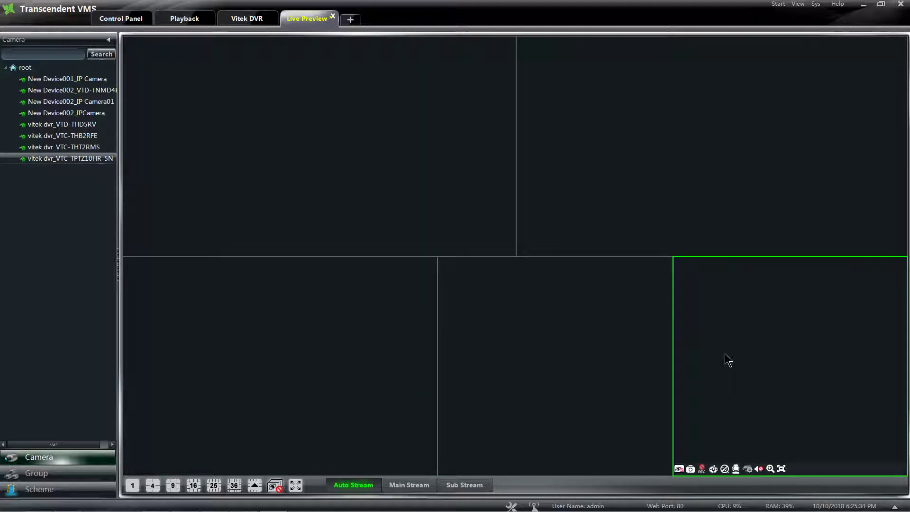
left_click_drag(71, 147, 506, 334)
left_click_drag(67, 136, 223, 199)
left_click_drag(71, 90, 607, 209)
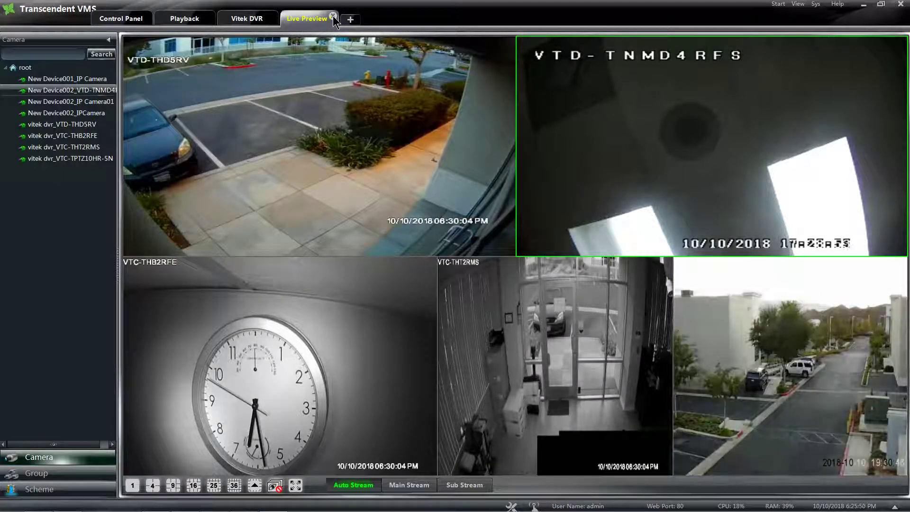
Close the five-camera live preview and save it as a view named "5 view"
left_click(333, 16)
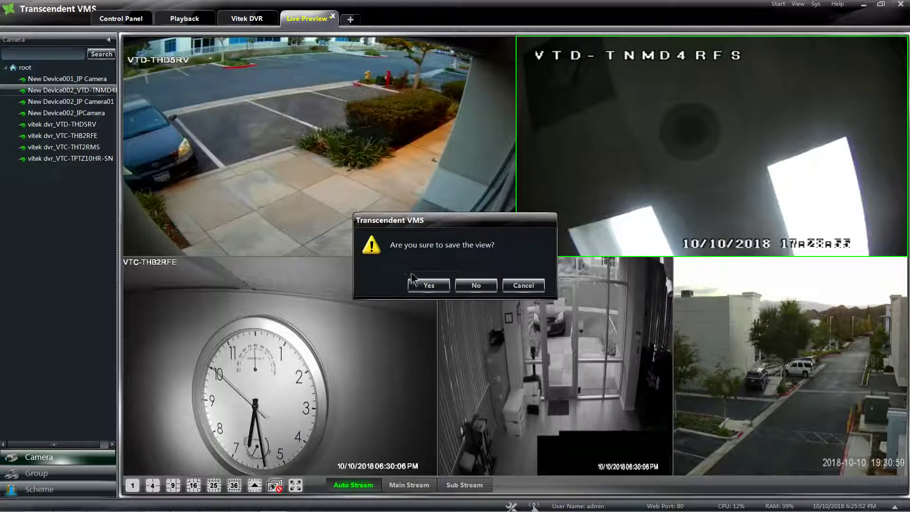
left_click(426, 284)
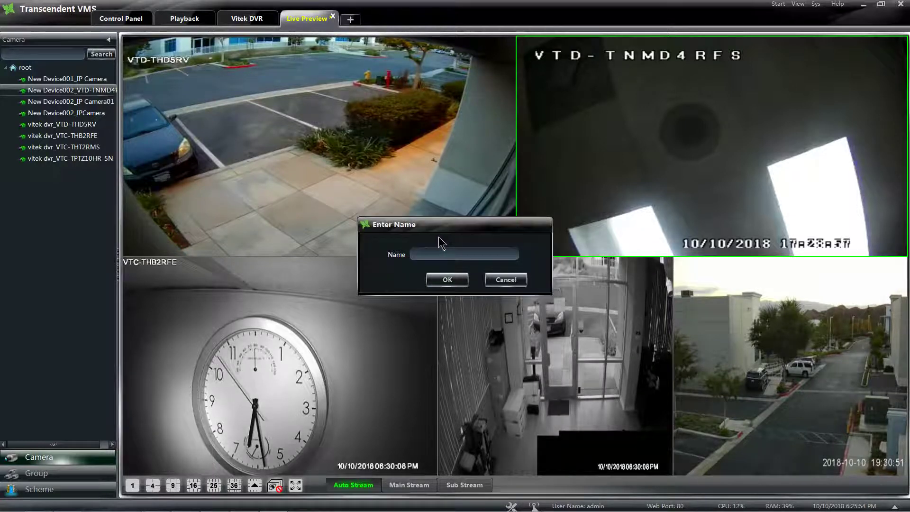
type("5")
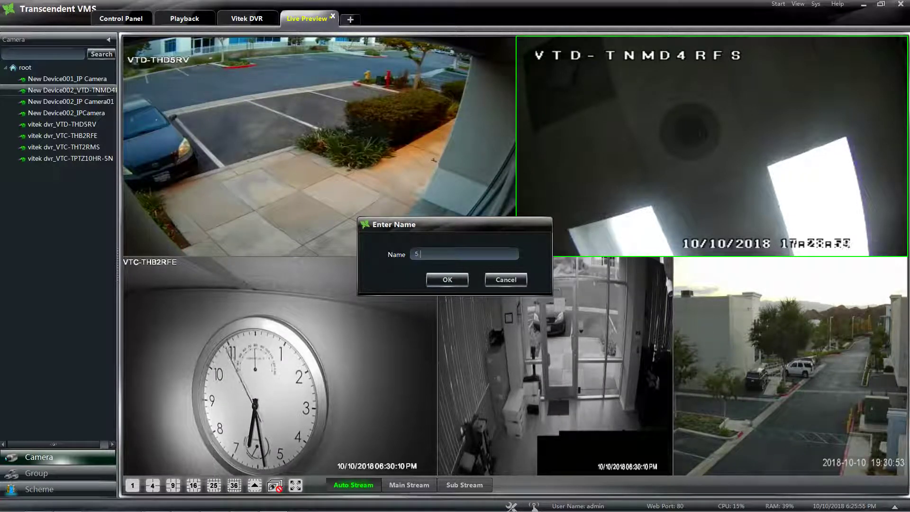
type(" view")
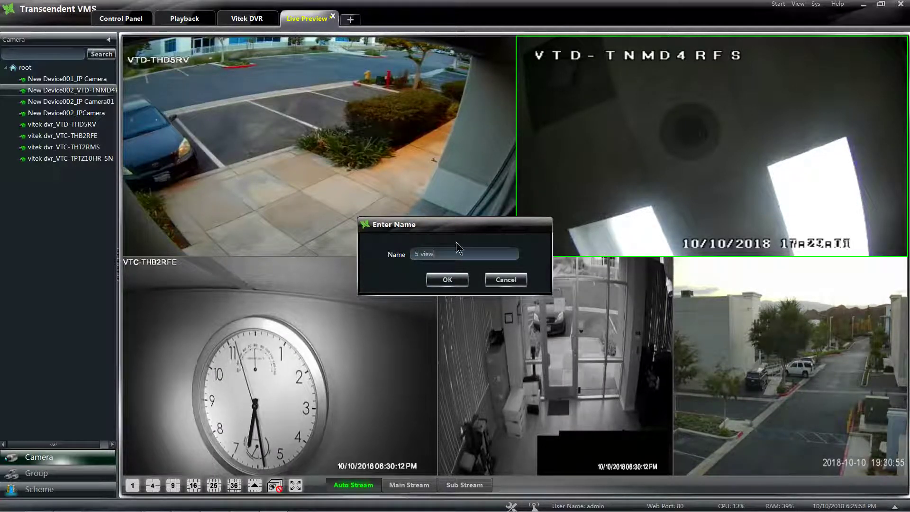
left_click(449, 281)
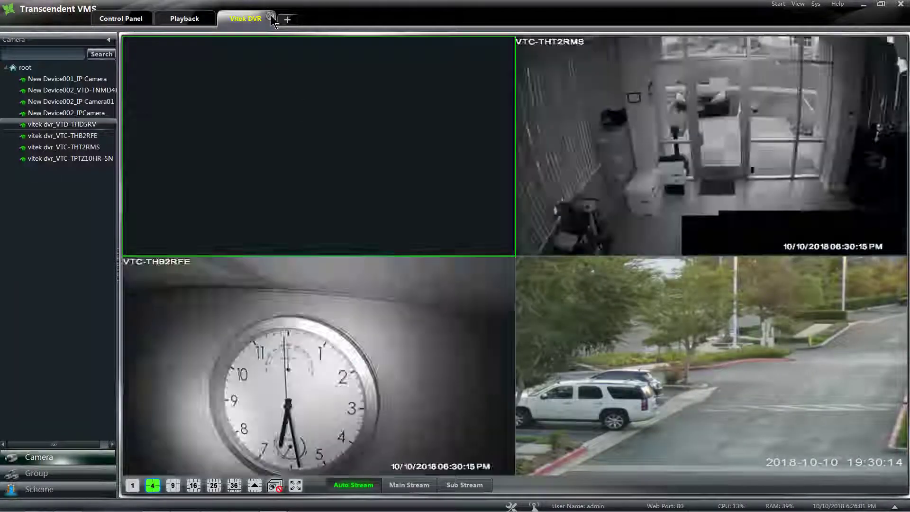
Close the Vitek DVR view and open the saved live preview "5 view"
left_click(270, 16)
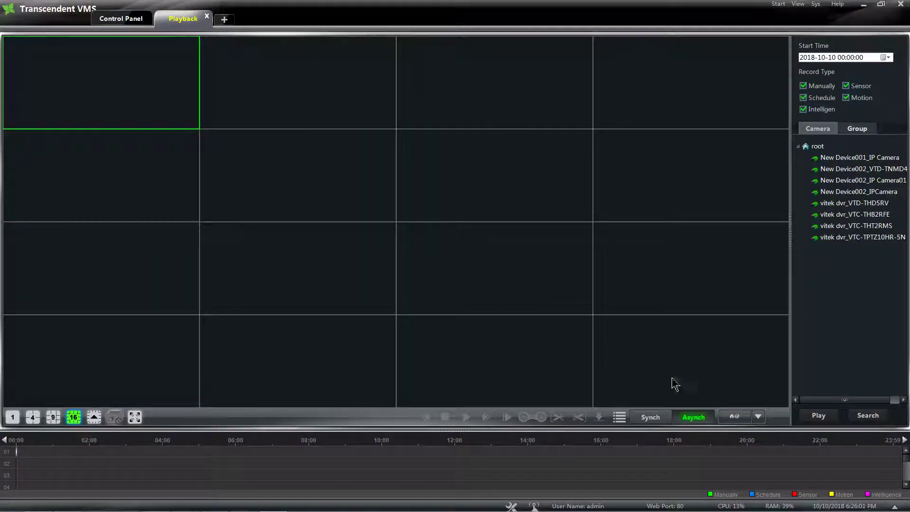
left_click(798, 5)
mouse_move(814, 16)
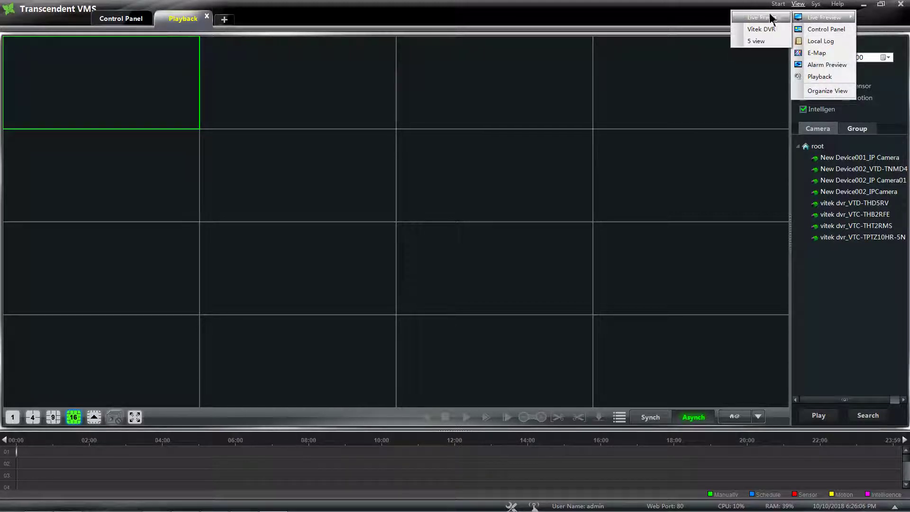
left_click(764, 40)
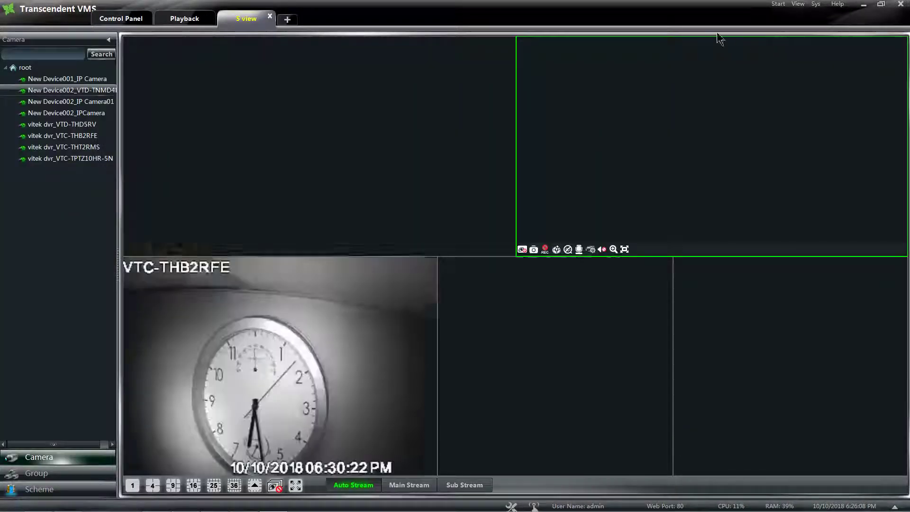
Reopen the saved Vitek DVR live preview and switch back and forth between it and "5 view"
left_click(798, 5)
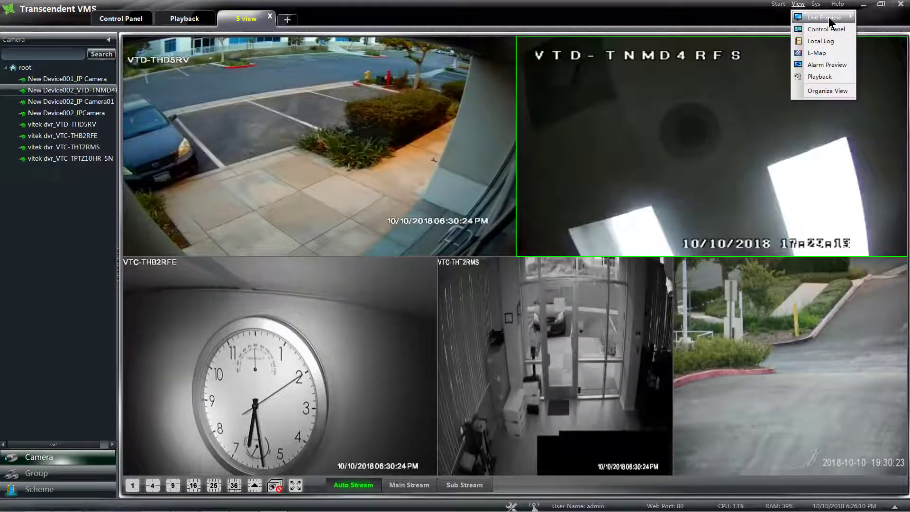
mouse_move(827, 17)
left_click(762, 30)
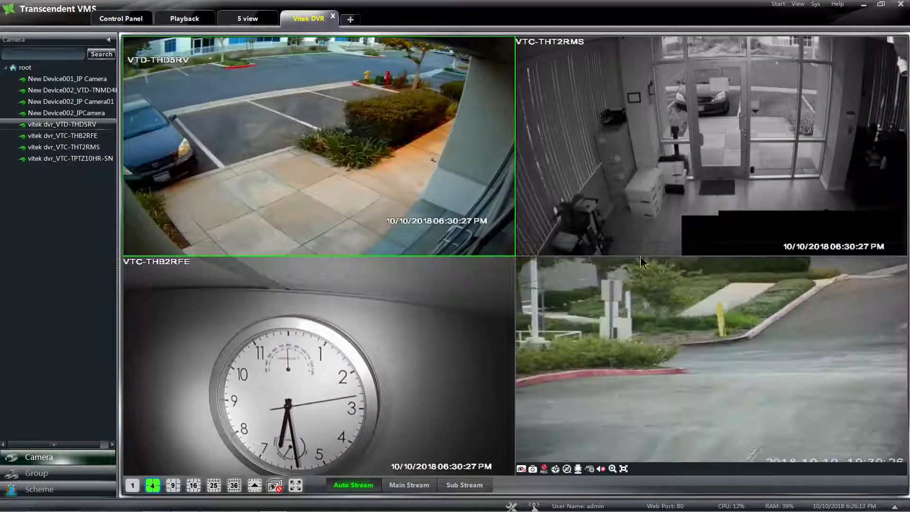
left_click(248, 19)
left_click(308, 18)
left_click(264, 19)
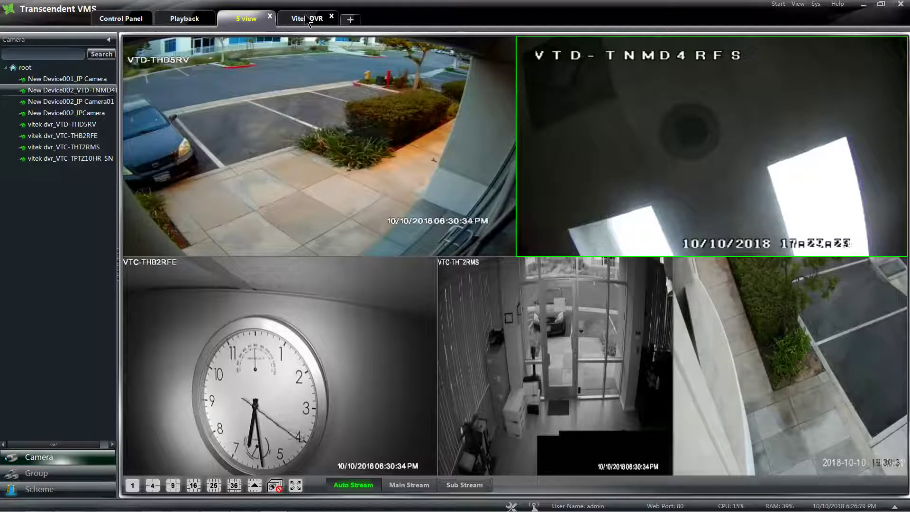
Detach the Vitek DVR view into its own floating window, reposition it, and return it to the main window as a tab view
left_click_drag(299, 15, 320, 120)
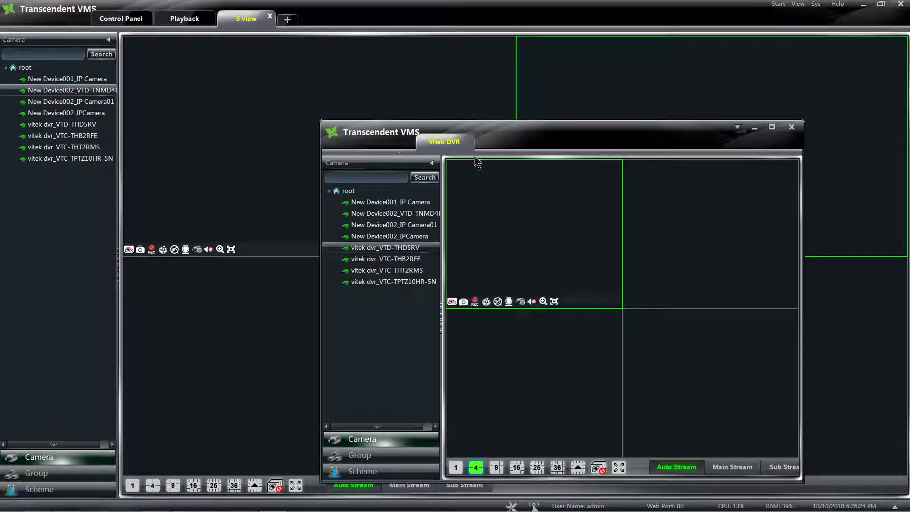
left_click_drag(609, 129, 445, 87)
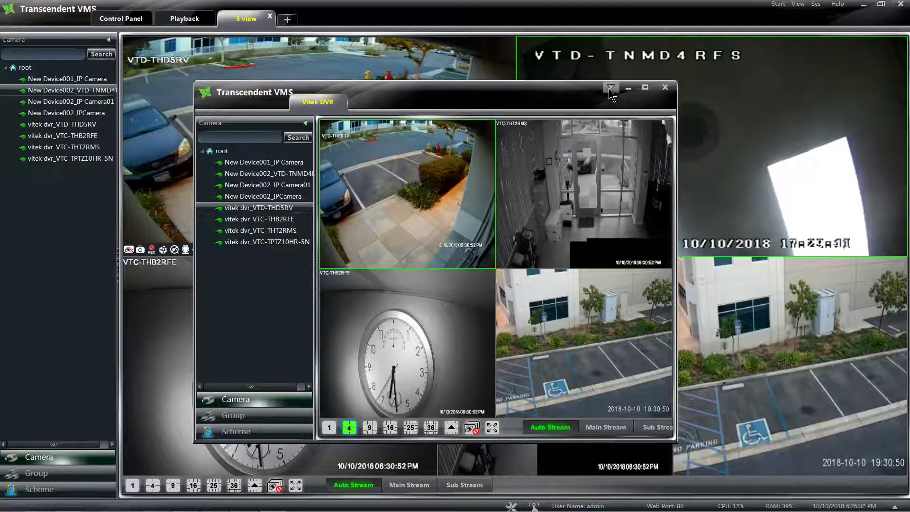
left_click(610, 88)
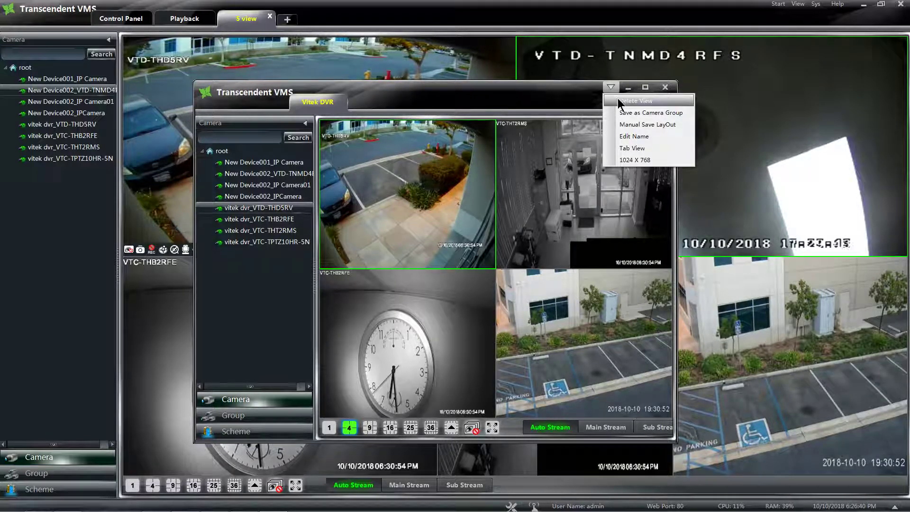
left_click(632, 147)
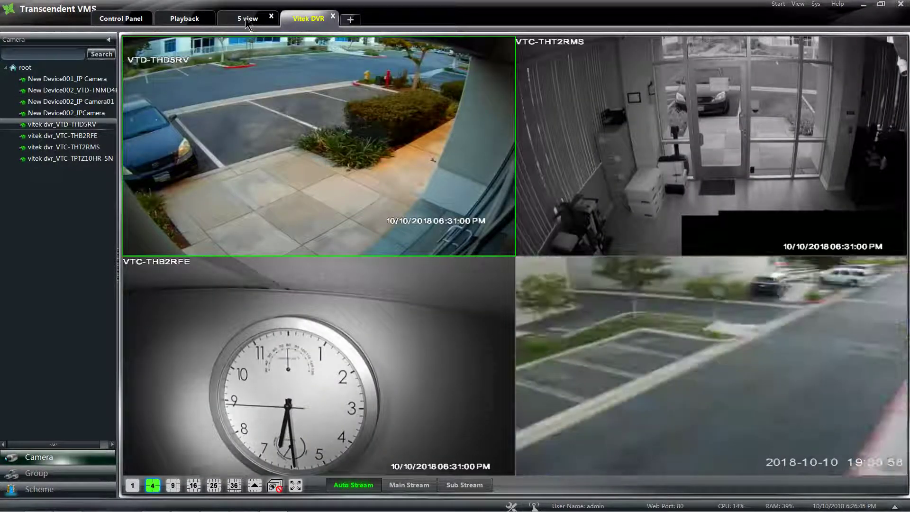
Delete the saved live view "5 view" through the live view organizer and close the organizer
mouse_move(286, 73)
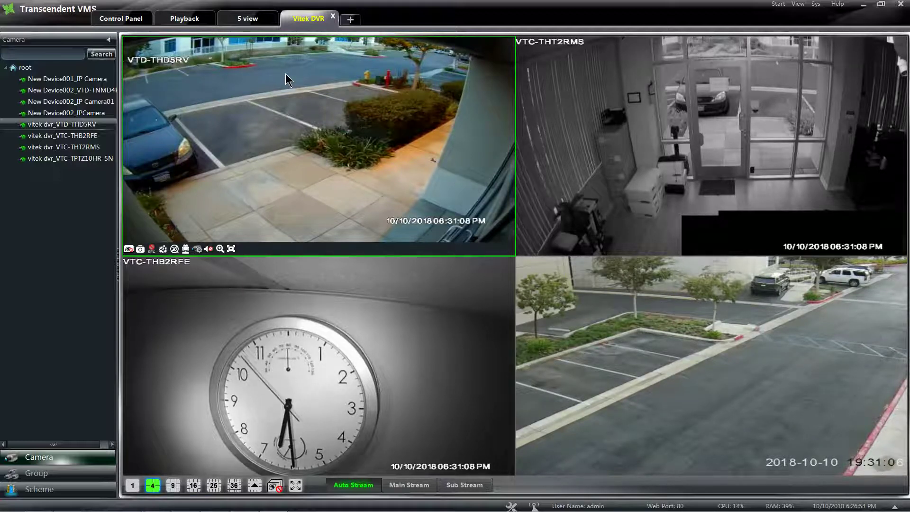
left_click(235, 16)
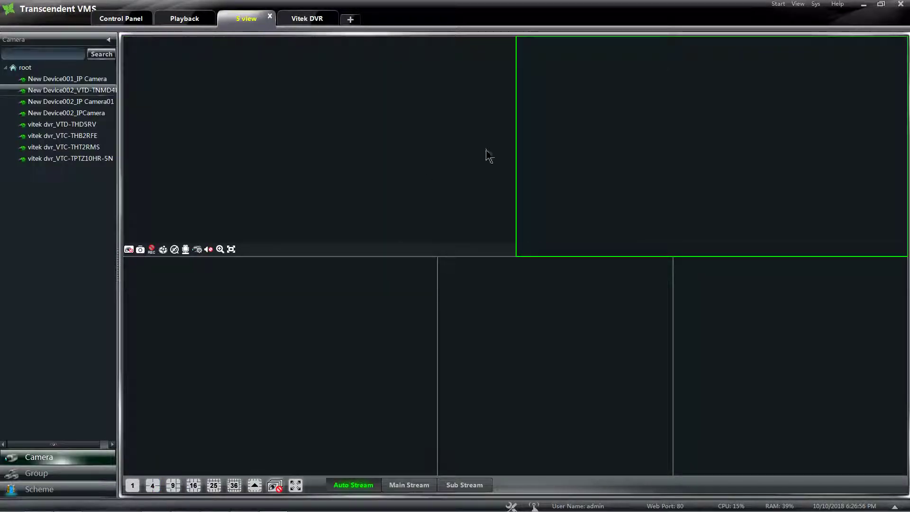
left_click(798, 5)
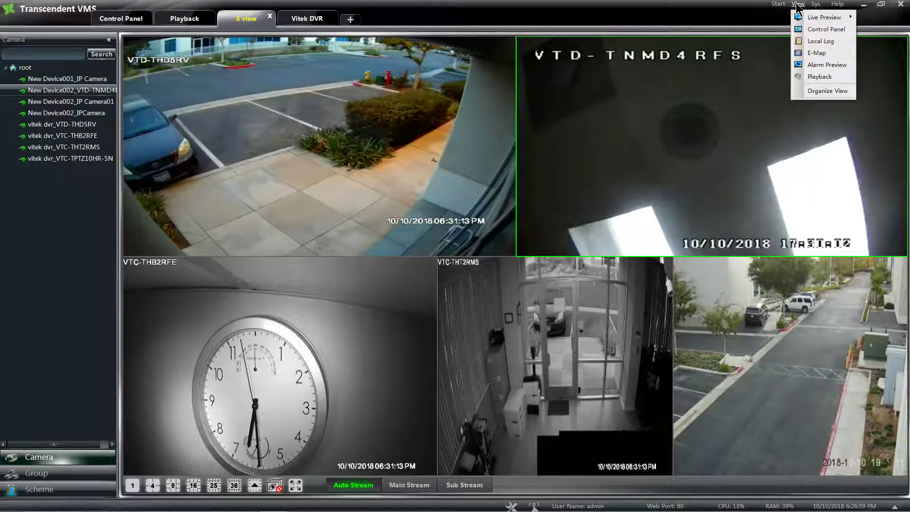
left_click(824, 90)
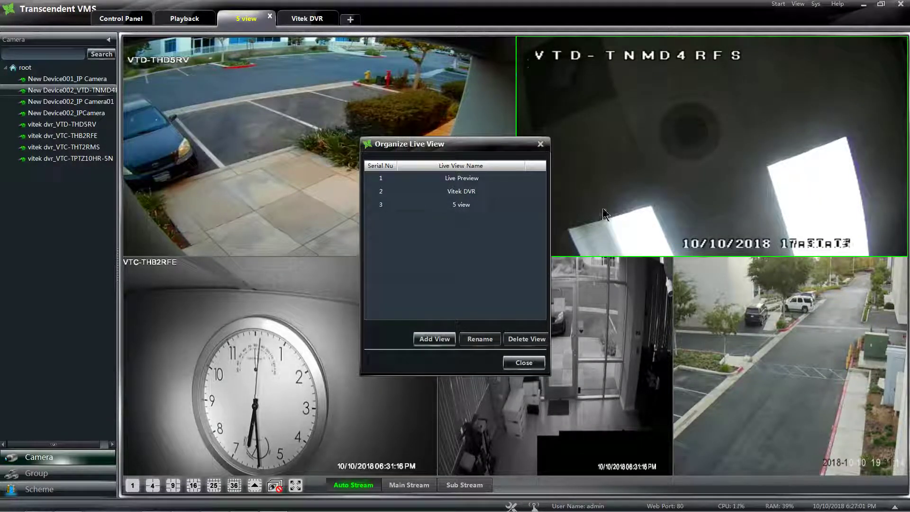
left_click(462, 208)
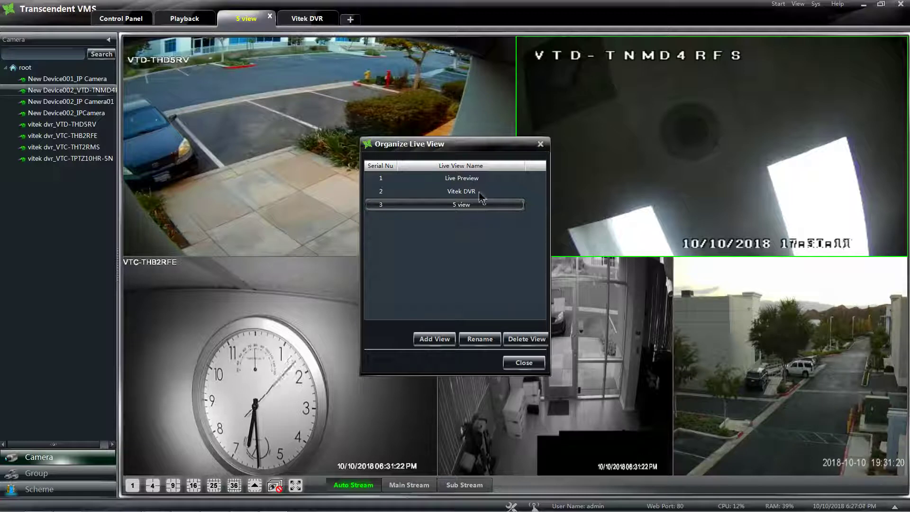
left_click_drag(481, 204, 458, 217)
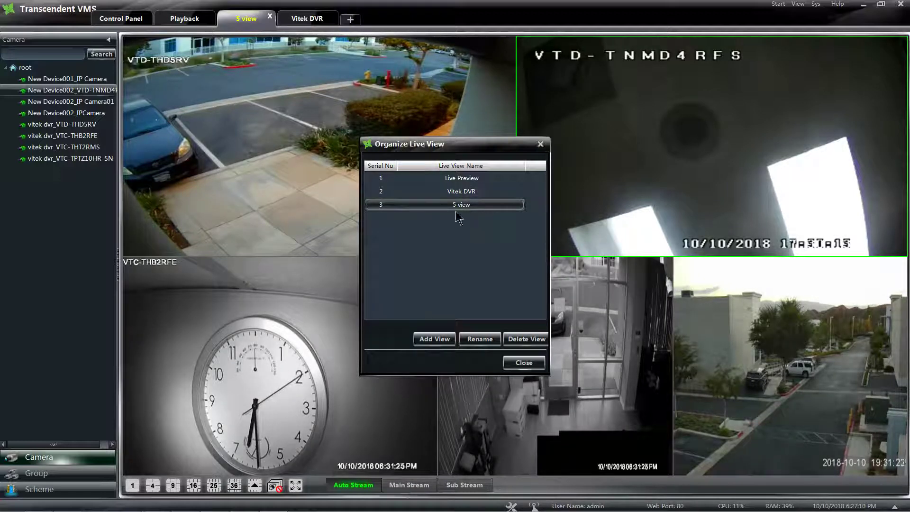
left_click(533, 339)
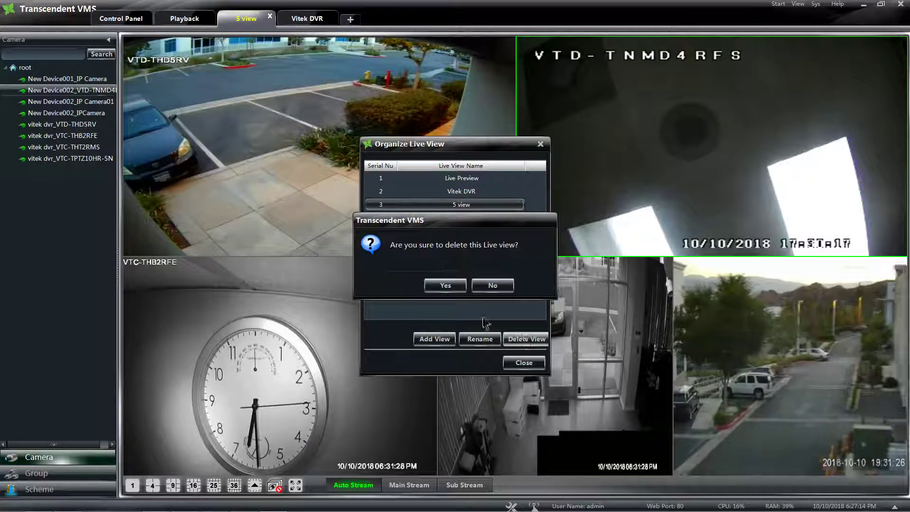
left_click(445, 286)
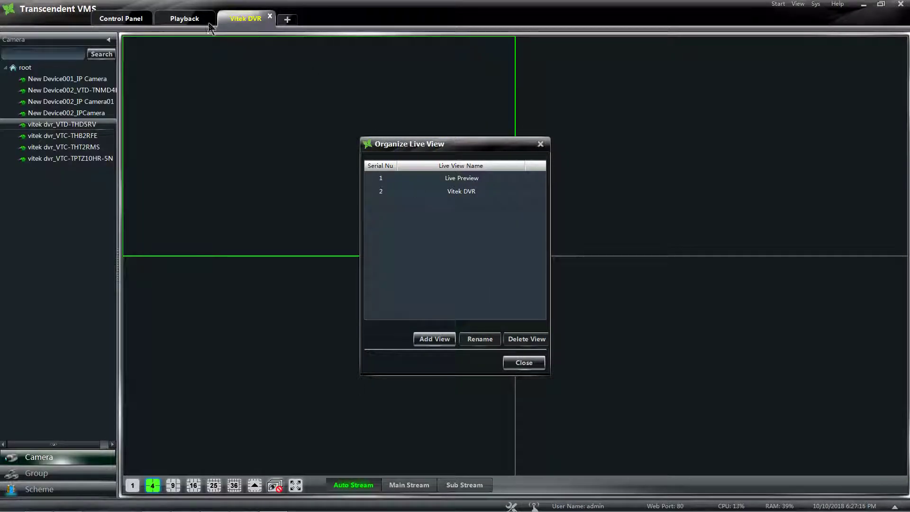
left_click(526, 361)
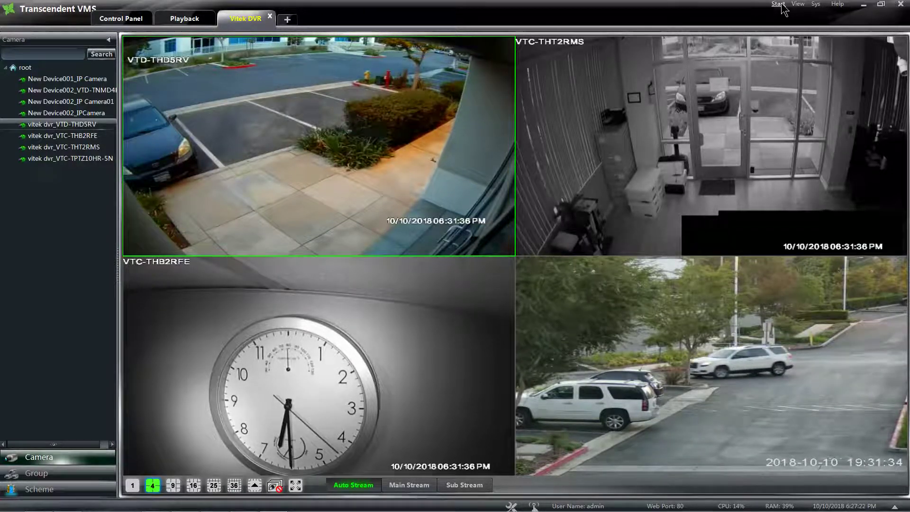
Reopen the live view organizer to check which saved live views remain, and close it
left_click(796, 4)
left_click(815, 89)
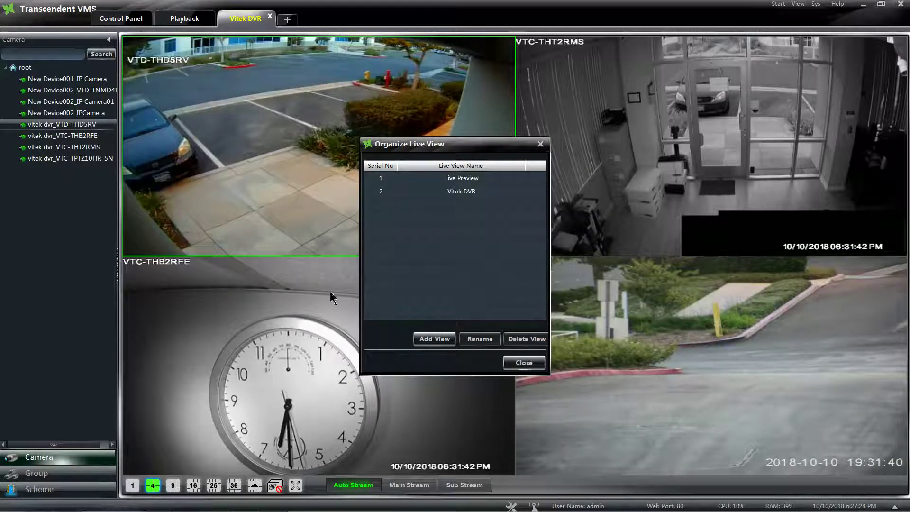
left_click(526, 361)
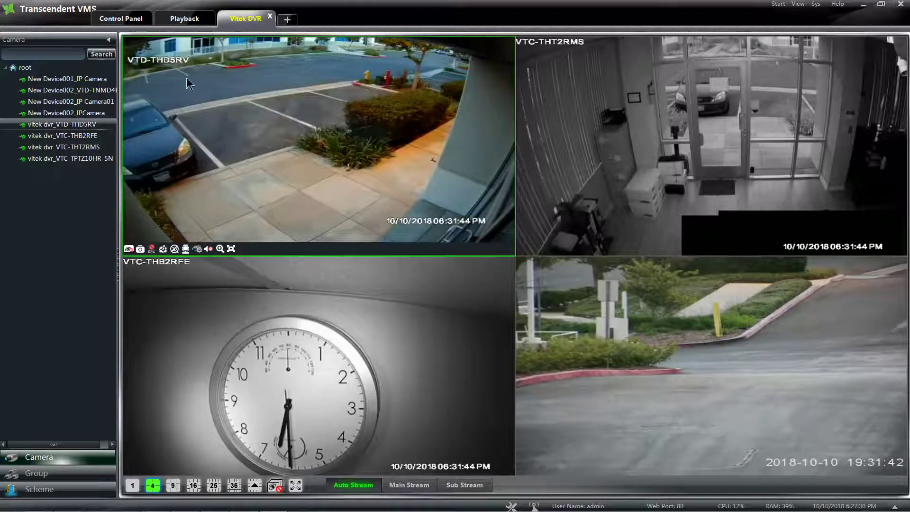
Review the list of live preview custom layouts from the control panel and leave it without changes
left_click(116, 25)
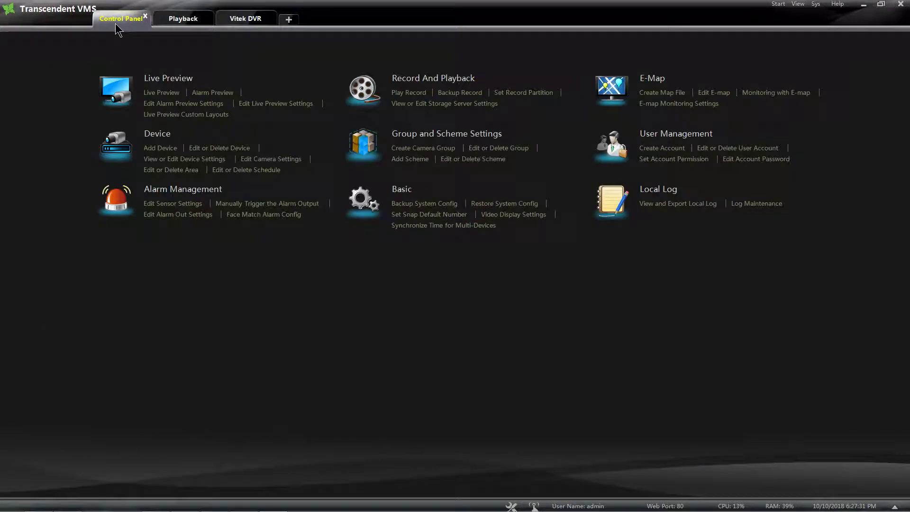
left_click(177, 114)
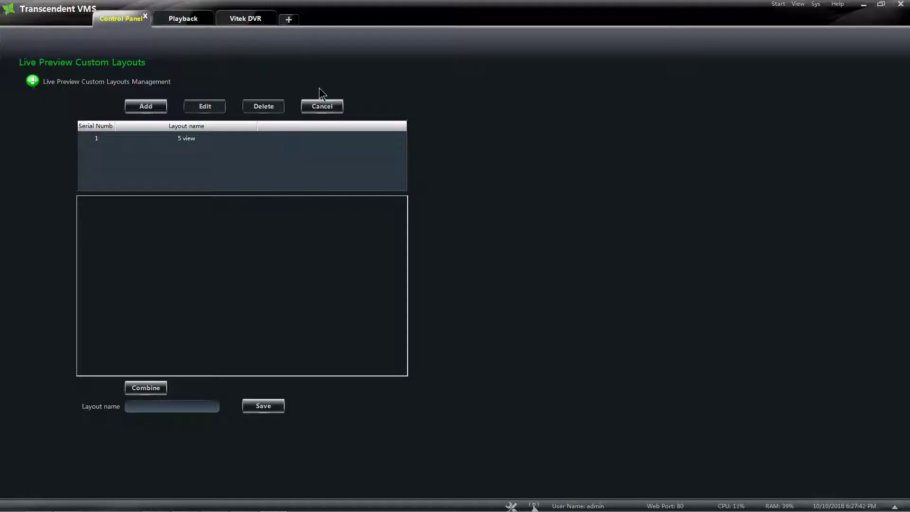
left_click(319, 106)
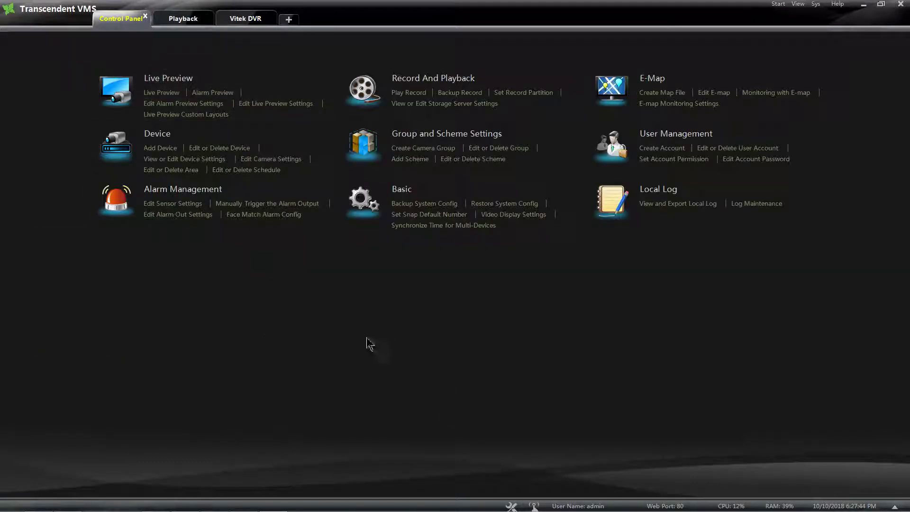